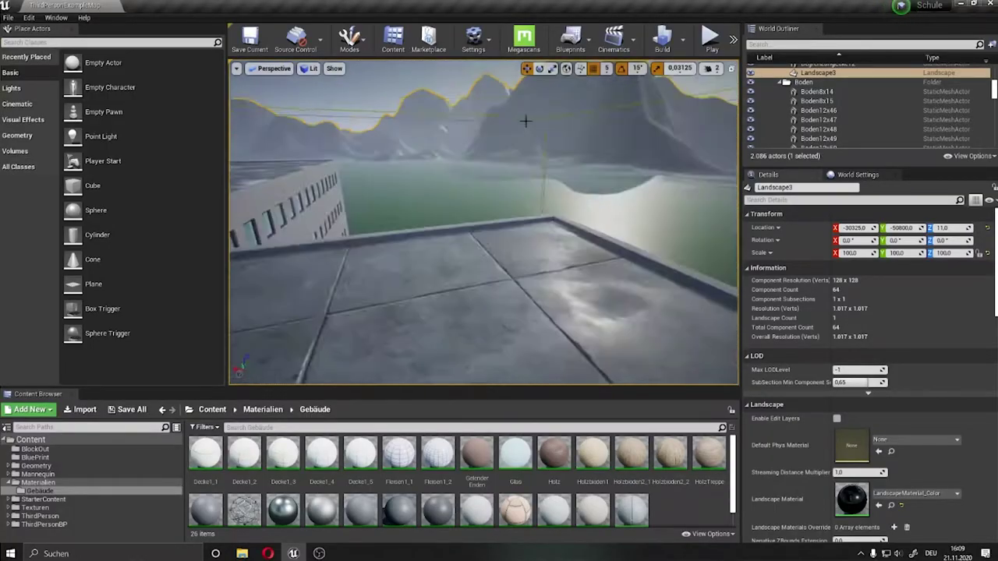
- Bring the Unreal camera to face the two-window wall and launch Substance Designer
mouse_move(525, 121)
right_down()
mouse_move(445, 207)
mouse_move(453, 282)
right_up()
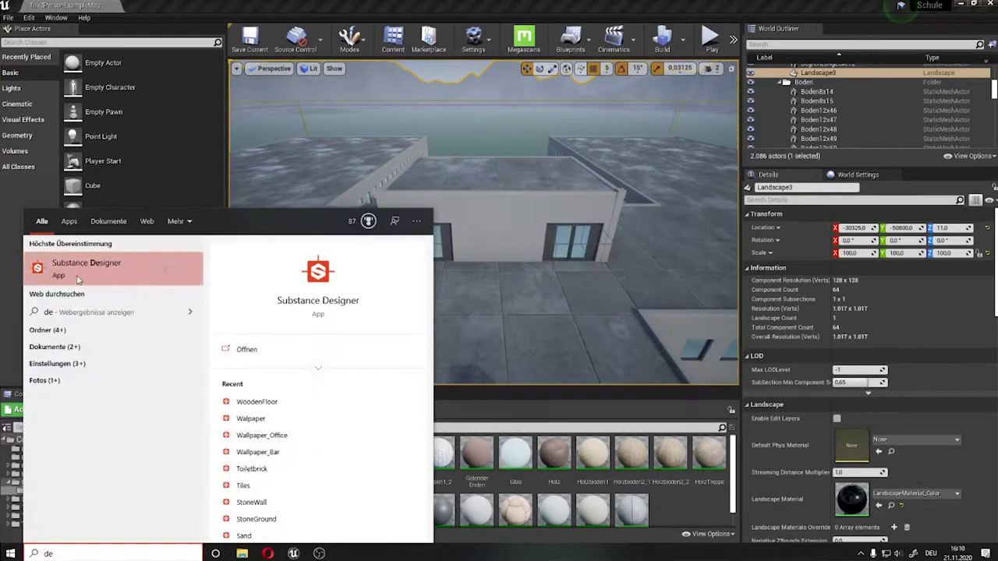
click(127, 272)
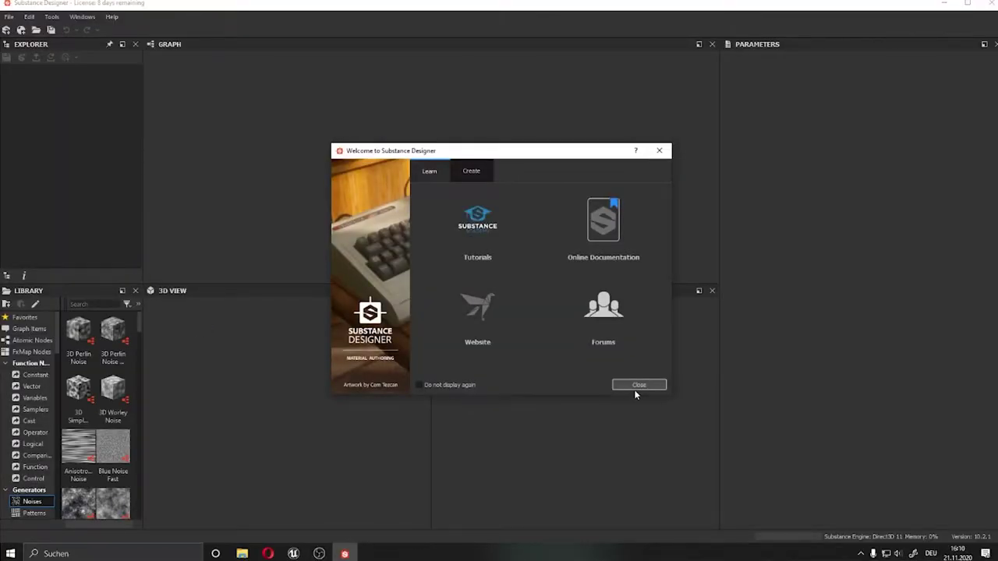
- Create a new substance graph named Steinboden
click(639, 385)
key(ctrl+n)
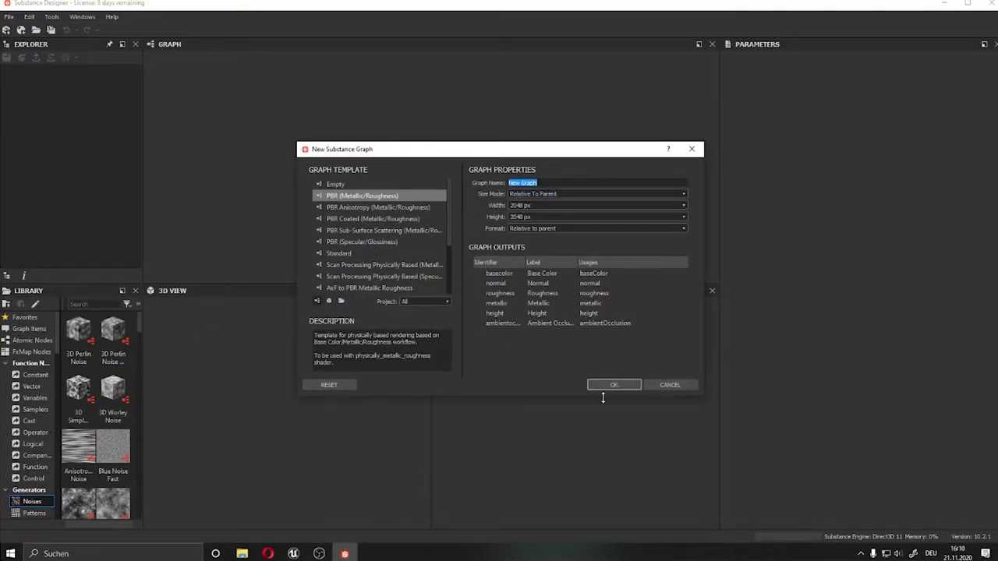
text(Steinboden)
click(606, 385)
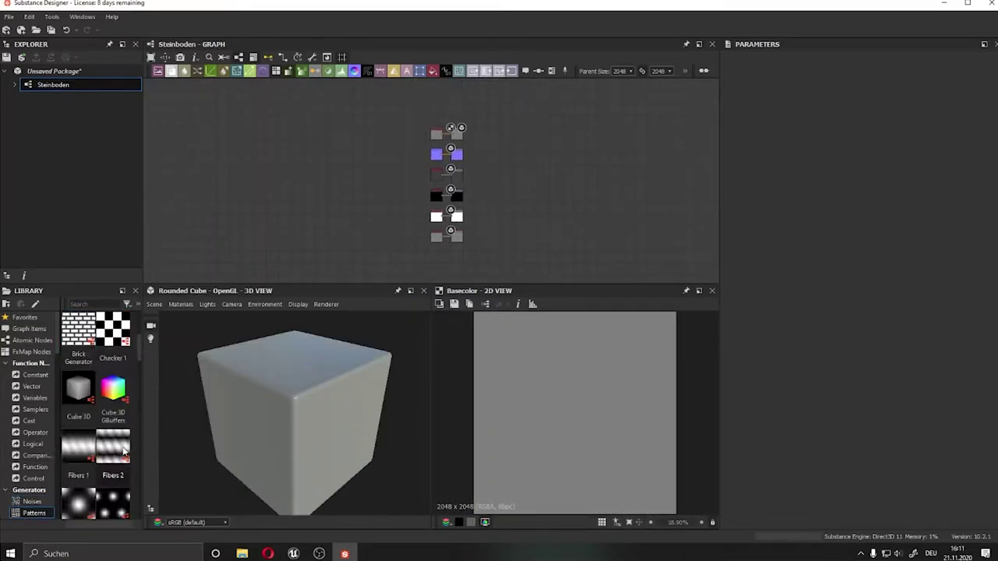
- Build a Tile Generator warped by Perlin noise at scale 60, blurred, feeding the Normal output
drag(341, 189, 344, 190)
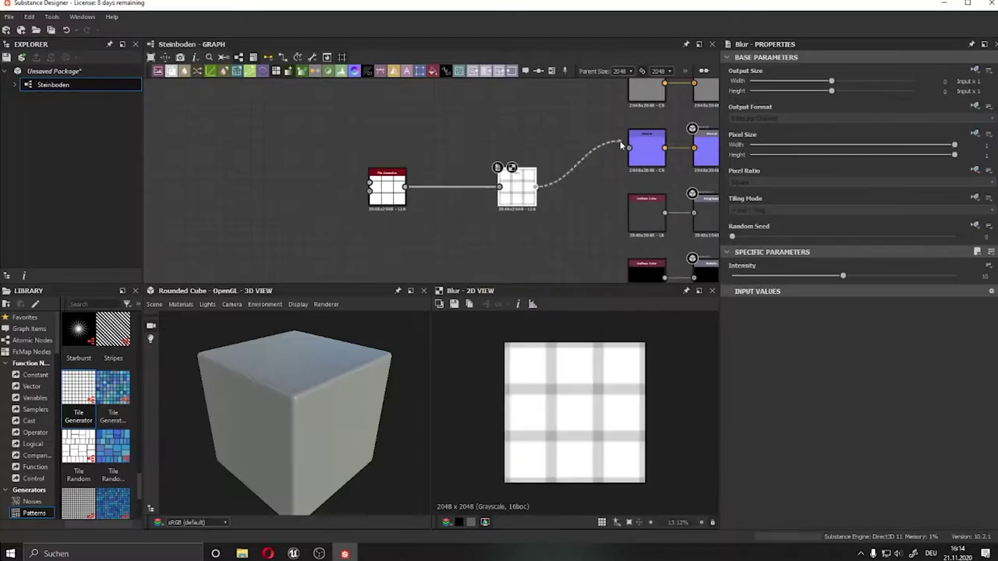
drag(621, 144, 628, 148)
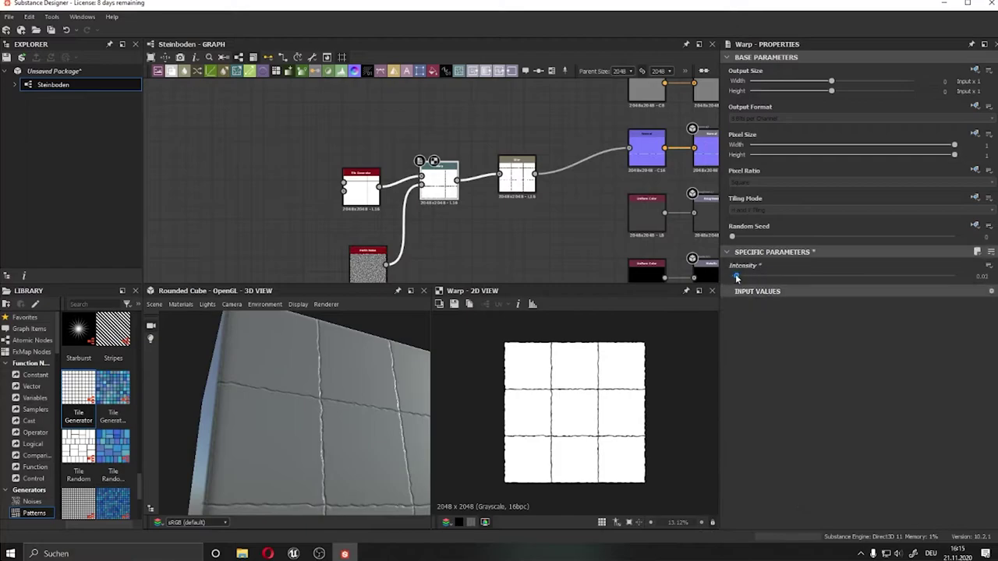
double_click(356, 248)
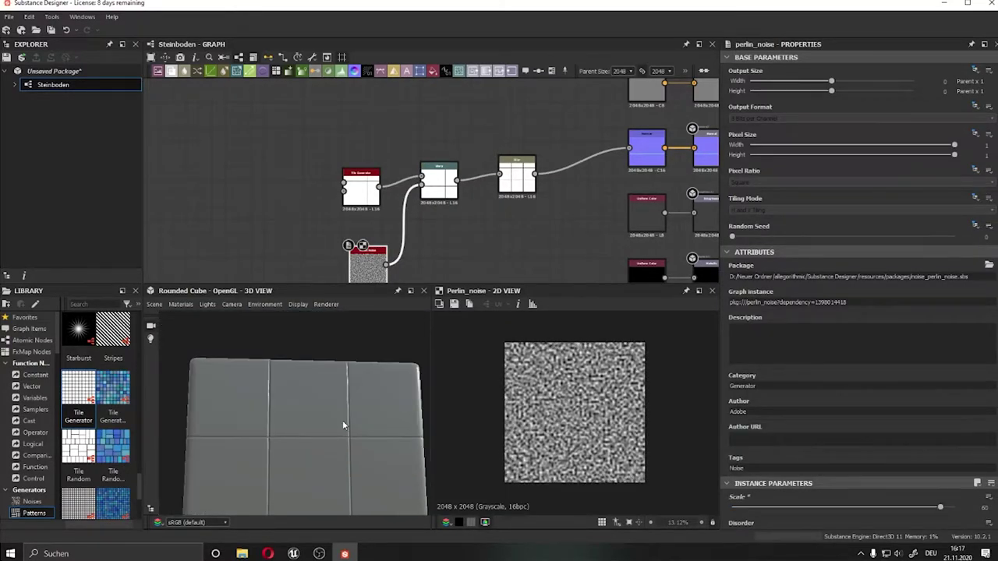
- Set the Uniform Color base colour to a brownish grey
drag(342, 424, 289, 408)
scroll(507, 234, down, 2)
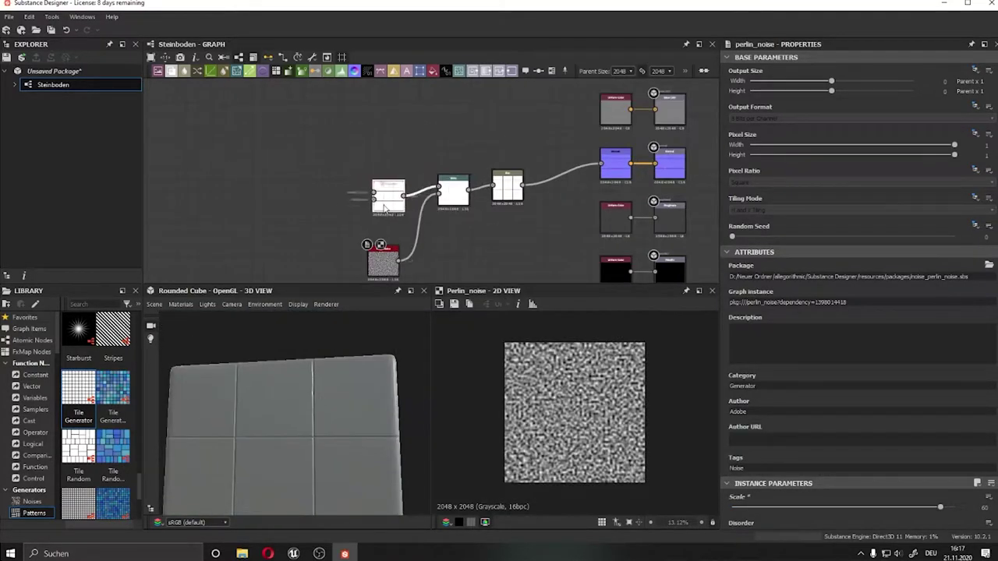
click(592, 184)
click(807, 325)
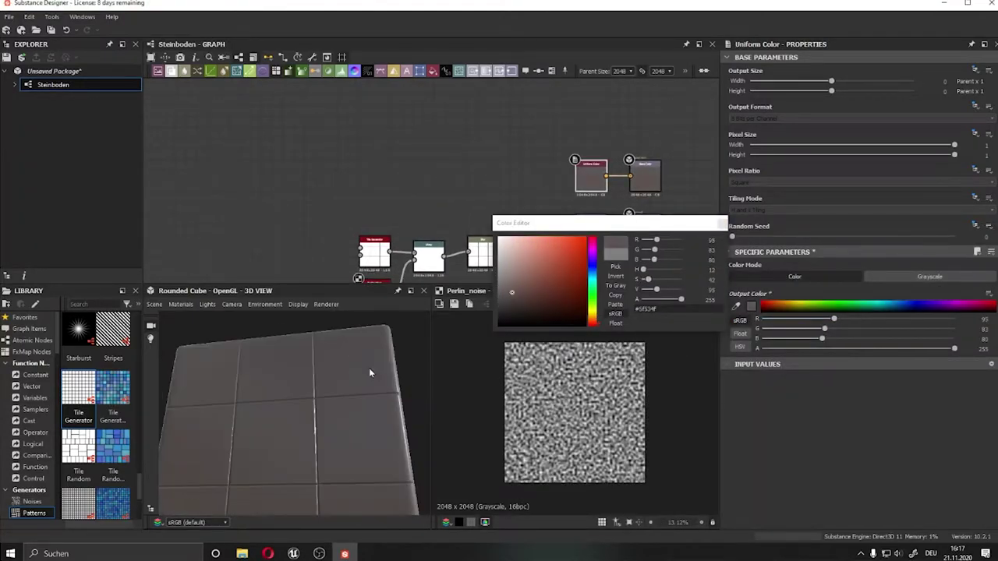
click(382, 396)
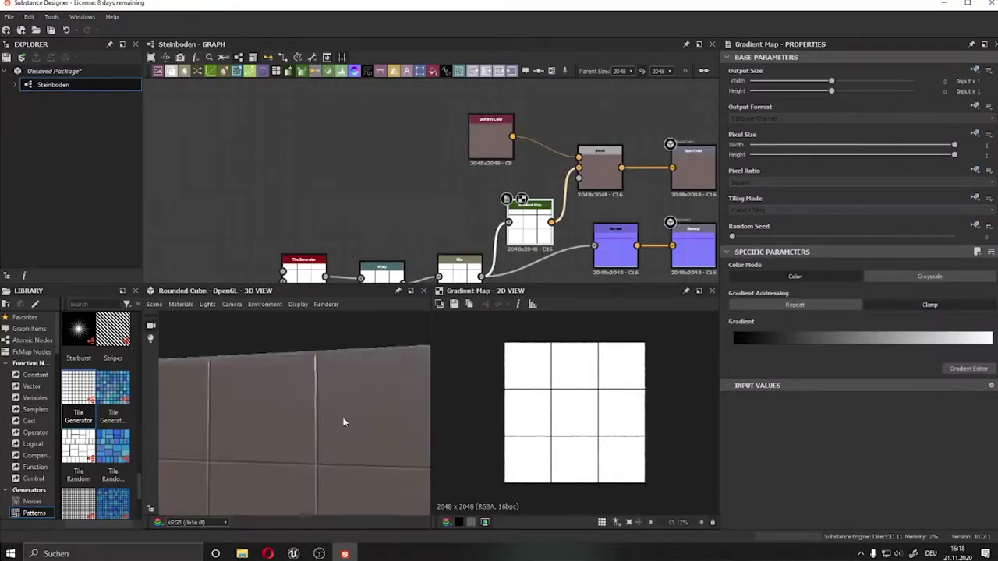
- Multiply it with the gradient-mapped tiles and raise the Levels contrast
click(777, 304)
click(742, 332)
drag(579, 157, 577, 156)
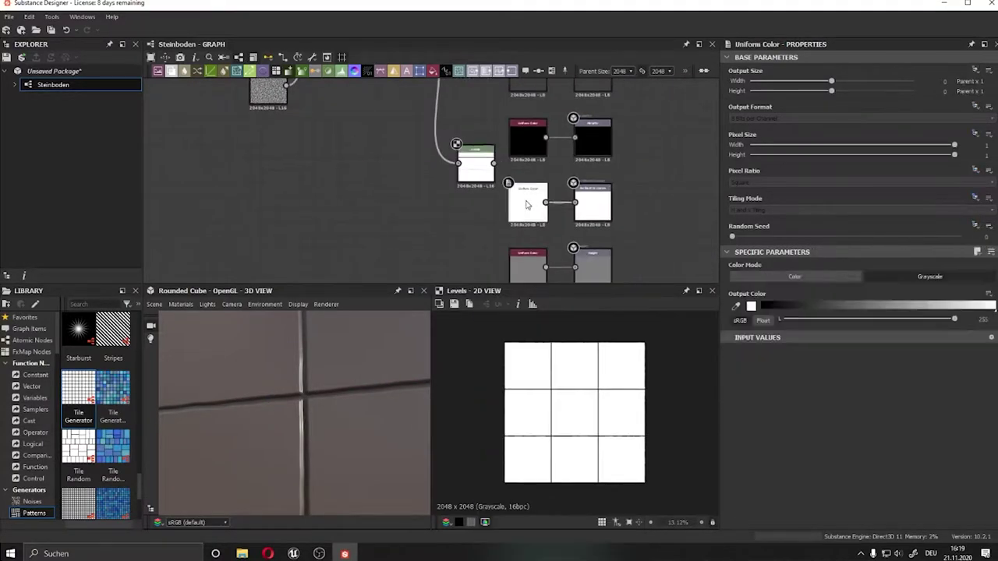
drag(812, 294, 870, 293)
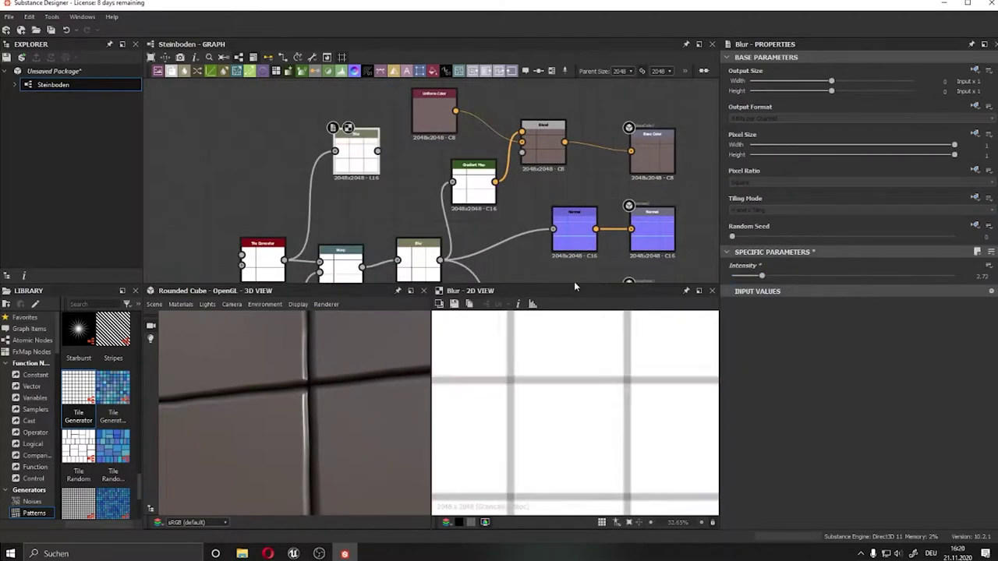
- Add a Directional Blur and blend Grunge Map 011 over it in Max (Lighten) mode
mouse_move(340, 162)
mouse_down()
mouse_move(322, 189)
mouse_move(382, 178)
mouse_up()
click(355, 249)
click(428, 219)
scroll(78, 398, down, 3)
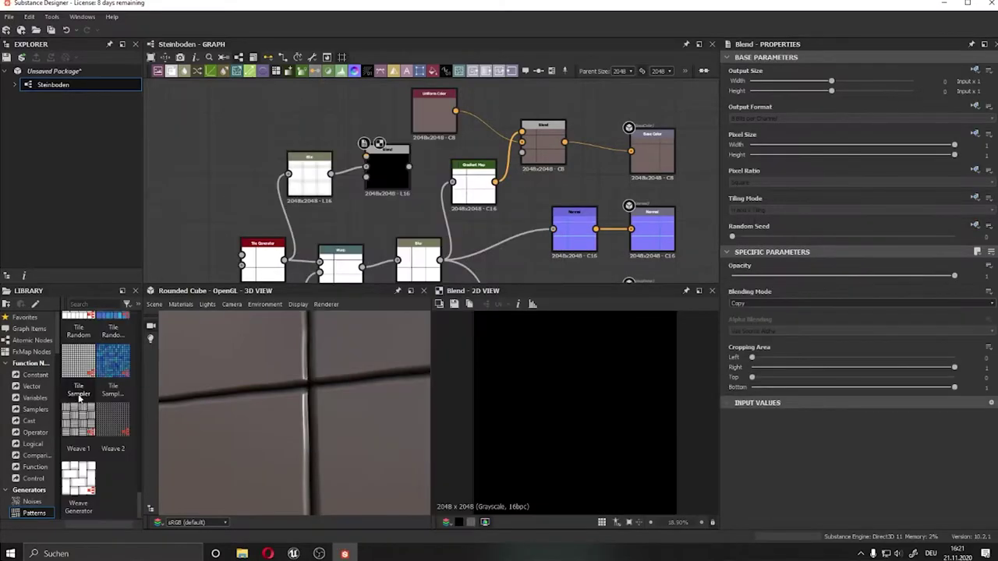
scroll(91, 406, up, 3)
mouse_move(78, 388)
mouse_down()
mouse_move(309, 105)
mouse_move(366, 155)
mouse_up()
click(858, 304)
click(746, 349)
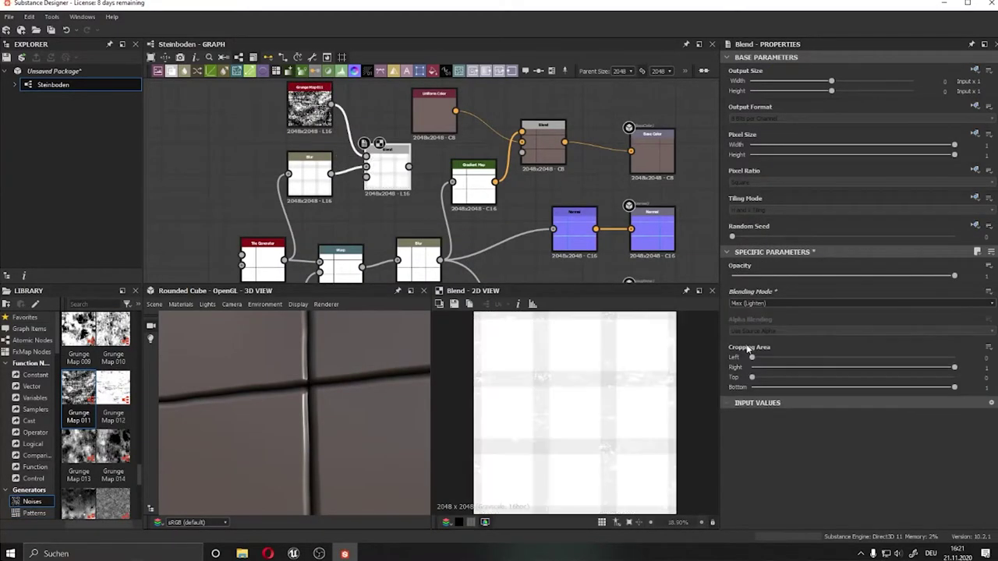
scroll(599, 377, up, 2)
- Add Levels after the blend and blend a Perlin Noise into it
key(space)
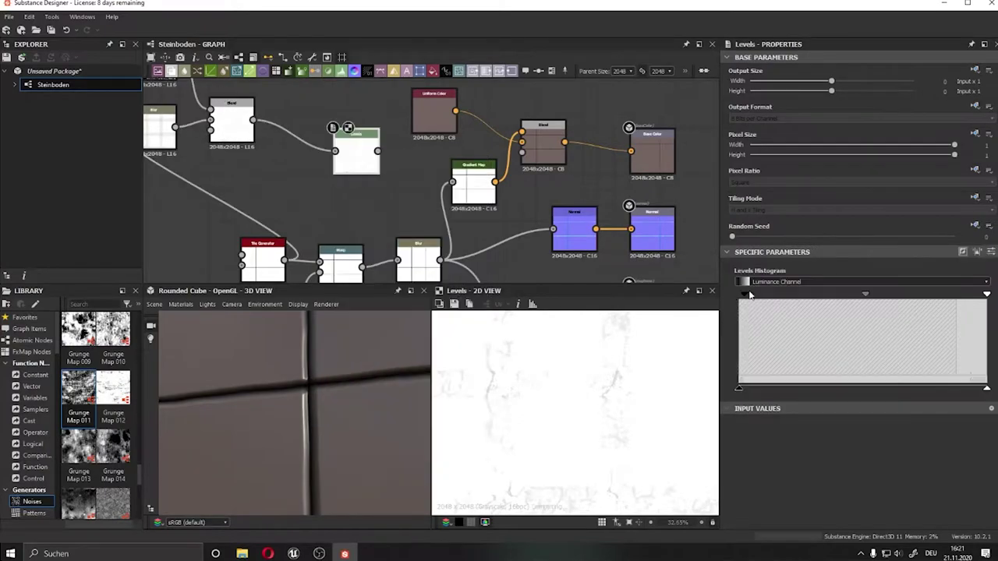
scroll(102, 350, up, 5)
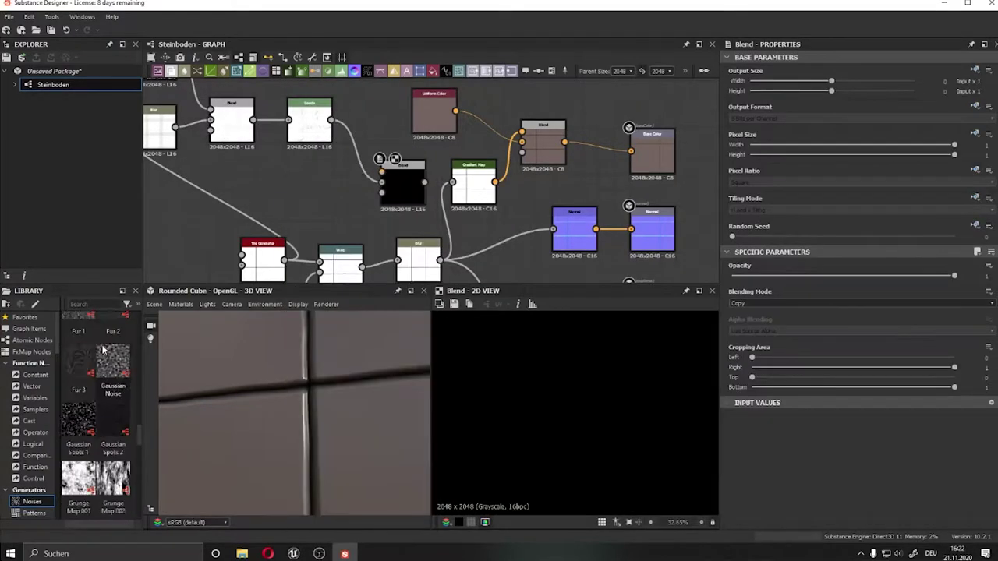
mouse_move(113, 363)
mouse_down()
mouse_move(294, 183)
mouse_move(381, 182)
mouse_up()
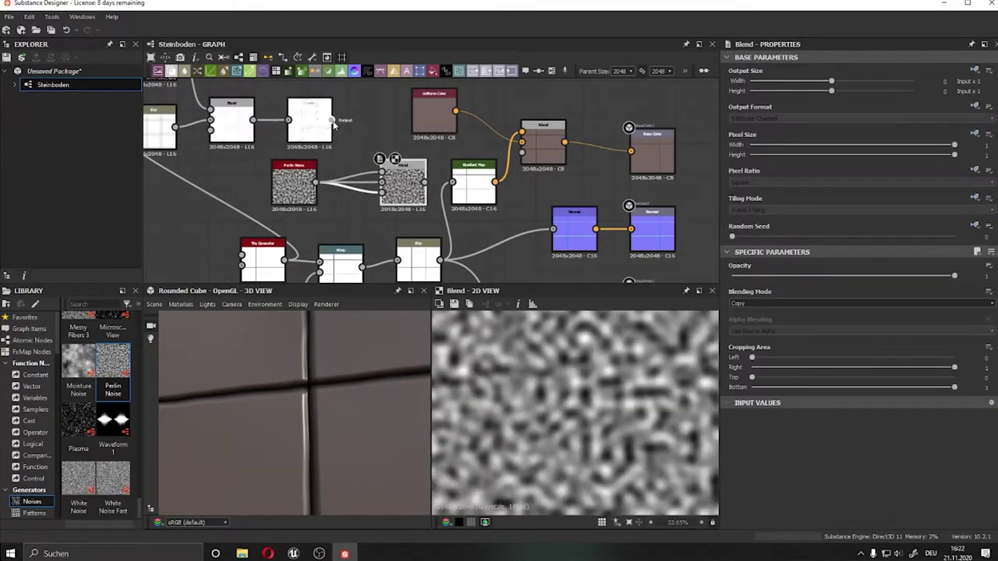
click(773, 302)
click(773, 322)
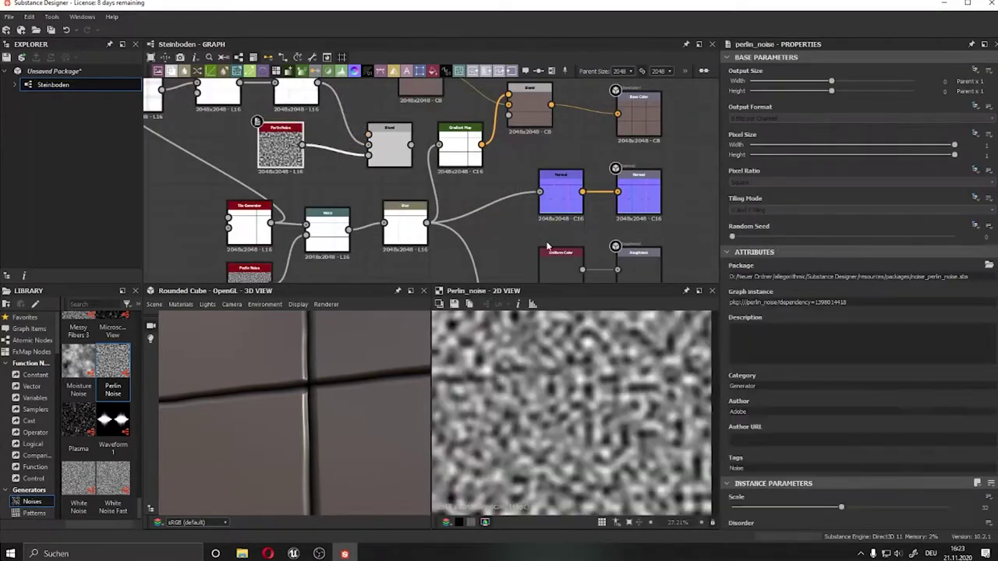
double_click(390, 144)
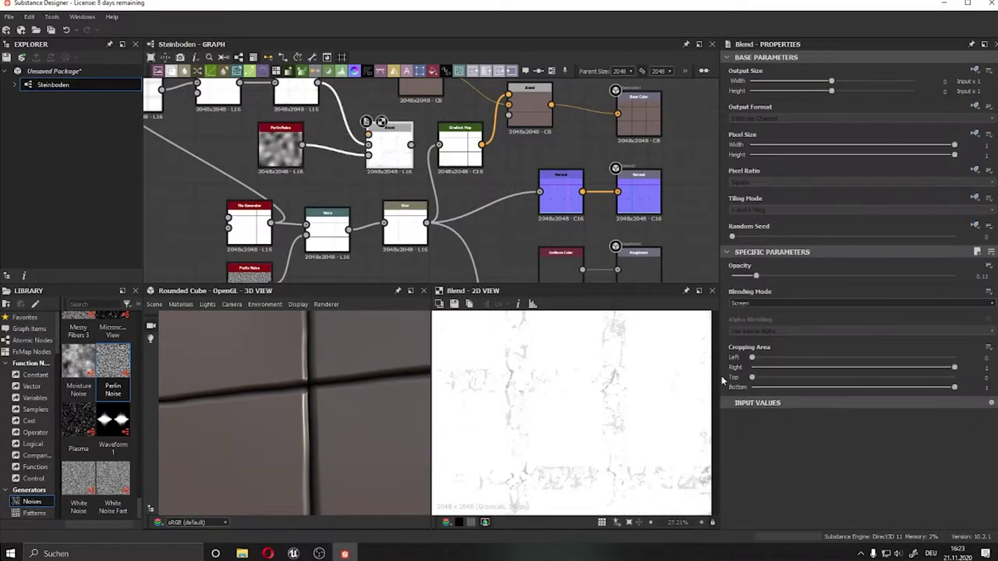
- Try Add (Linear Dodge), then set the Perlin noise blend to Divide
scroll(340, 132, up, 5)
scroll(341, 132, down, 3)
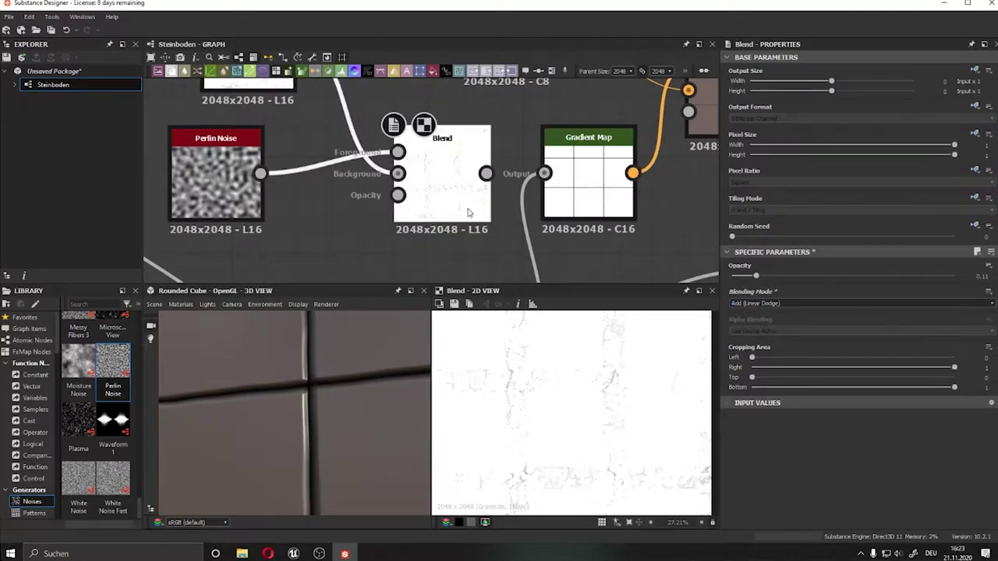
click(857, 302)
click(779, 319)
scroll(240, 212, down, 2)
click(251, 208)
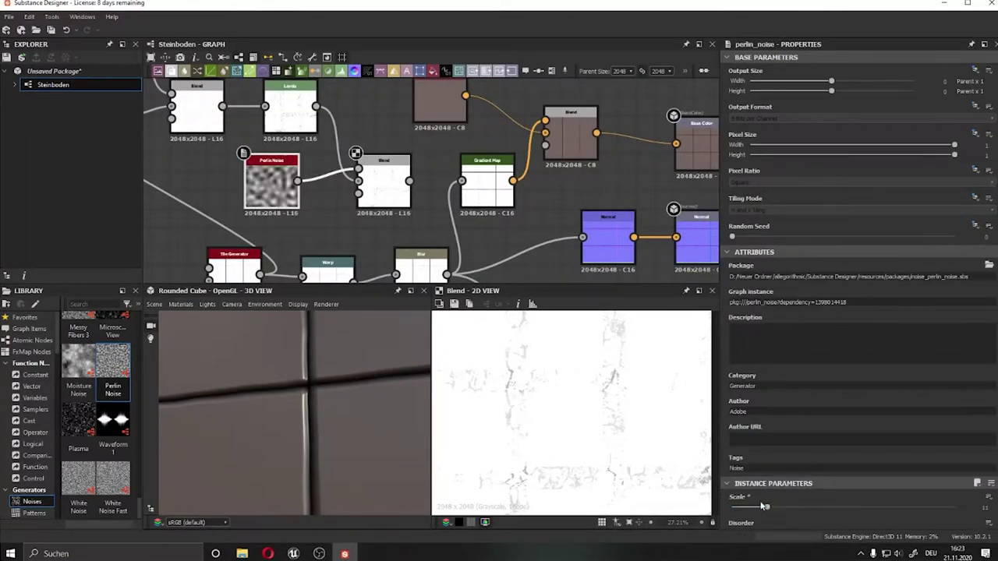
click(855, 277)
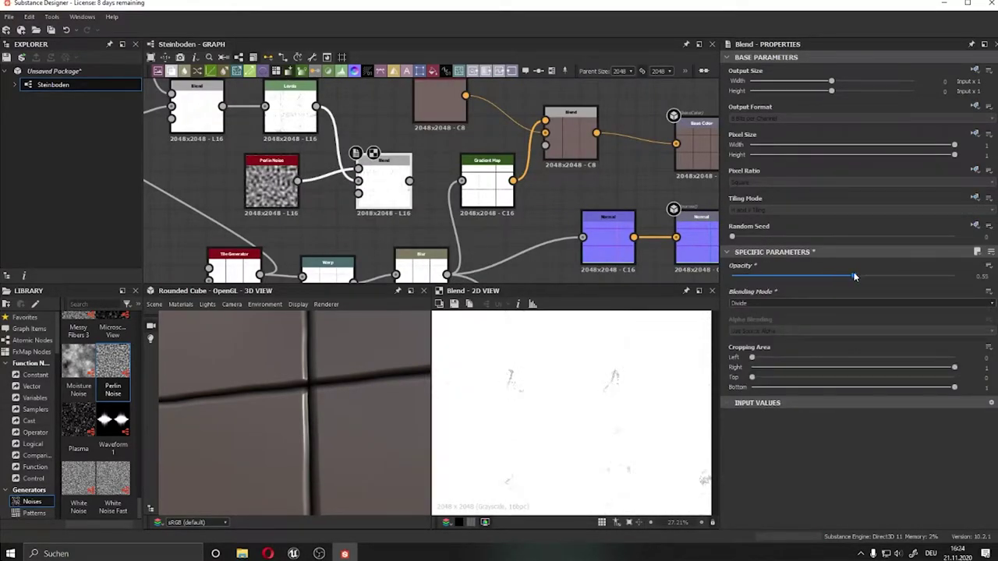
- Multiply the gradient-mapped dirt mask into the base colour at 0.32 opacity
click(271, 183)
scroll(459, 140, down, 2)
right_click(555, 194)
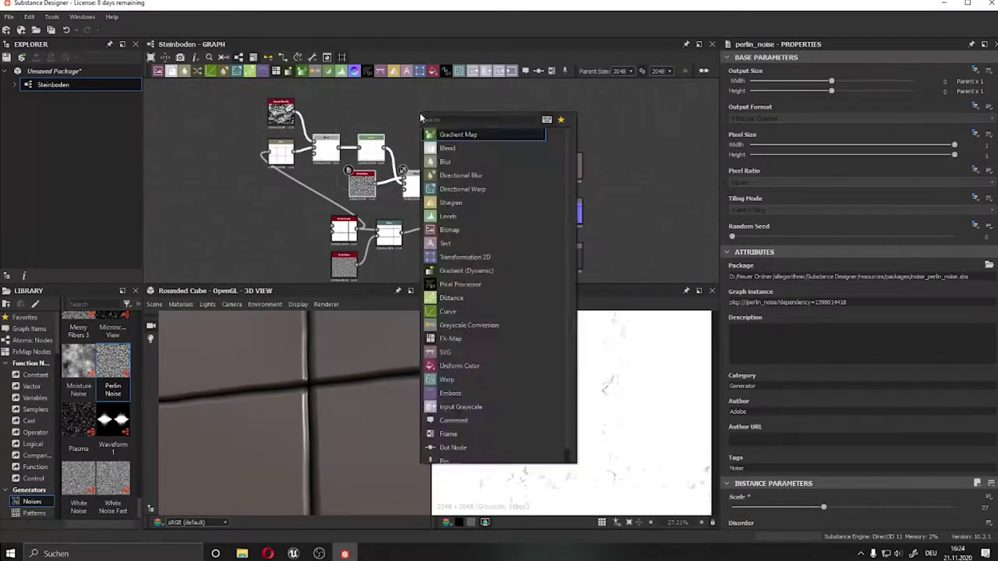
click(489, 131)
scroll(550, 112, up, 2)
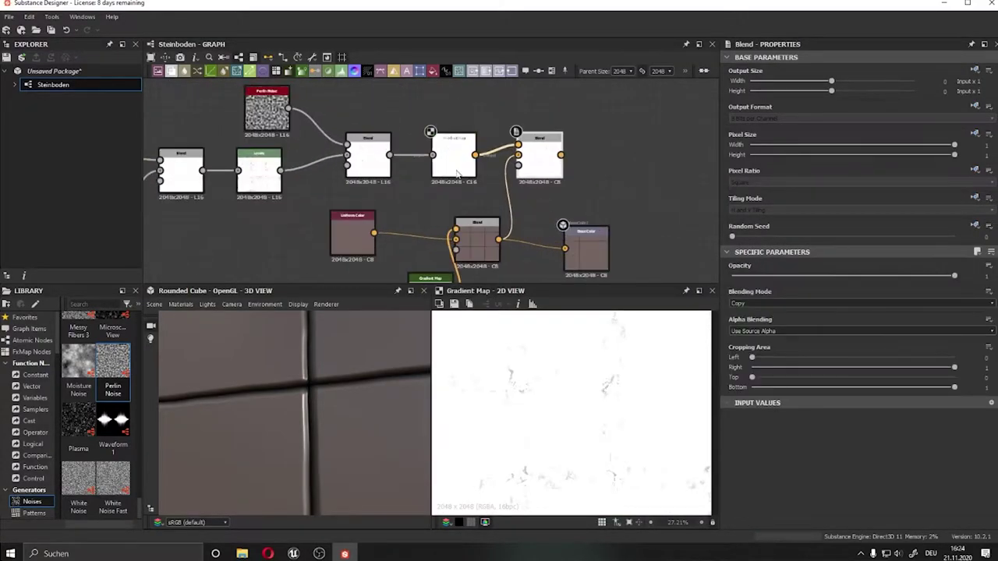
double_click(537, 169)
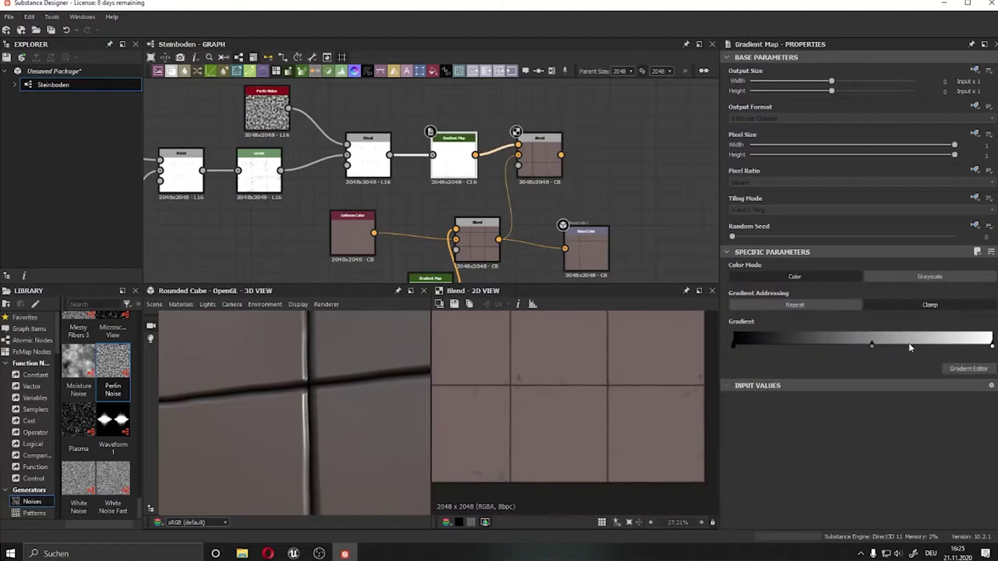
click(180, 183)
middle_drag(181, 182, 233, 193)
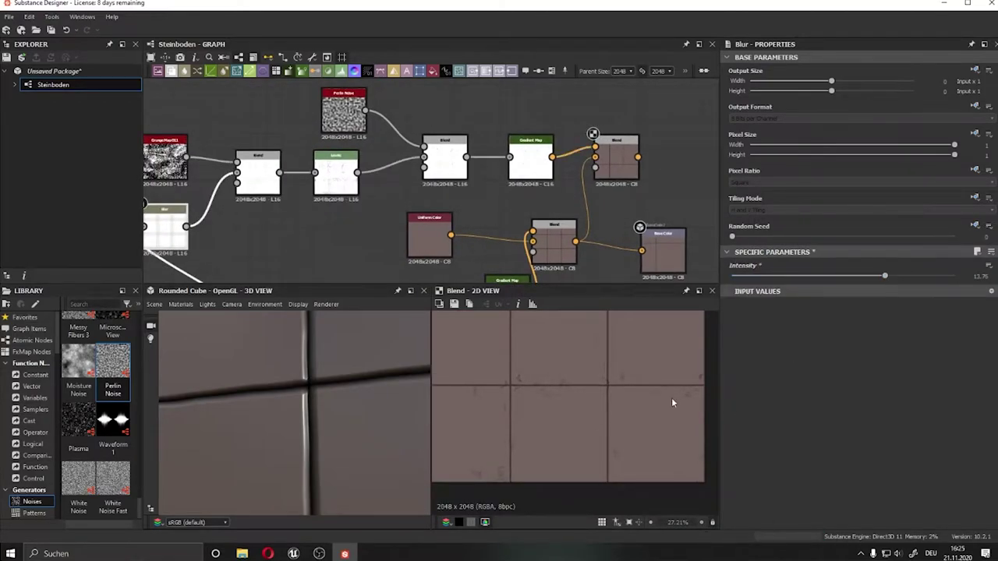
click(530, 156)
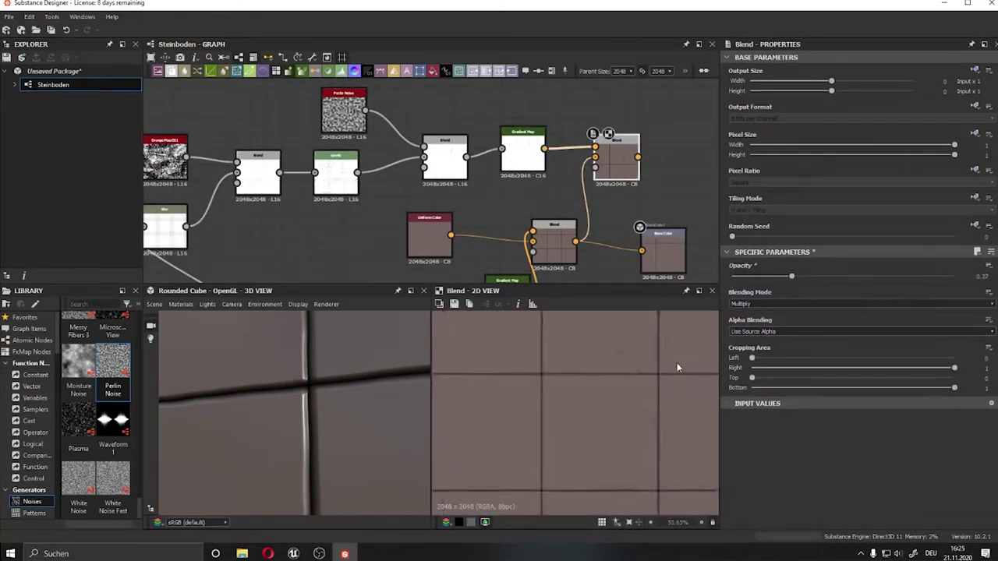
drag(827, 282, 823, 277)
scroll(463, 145, down, 3)
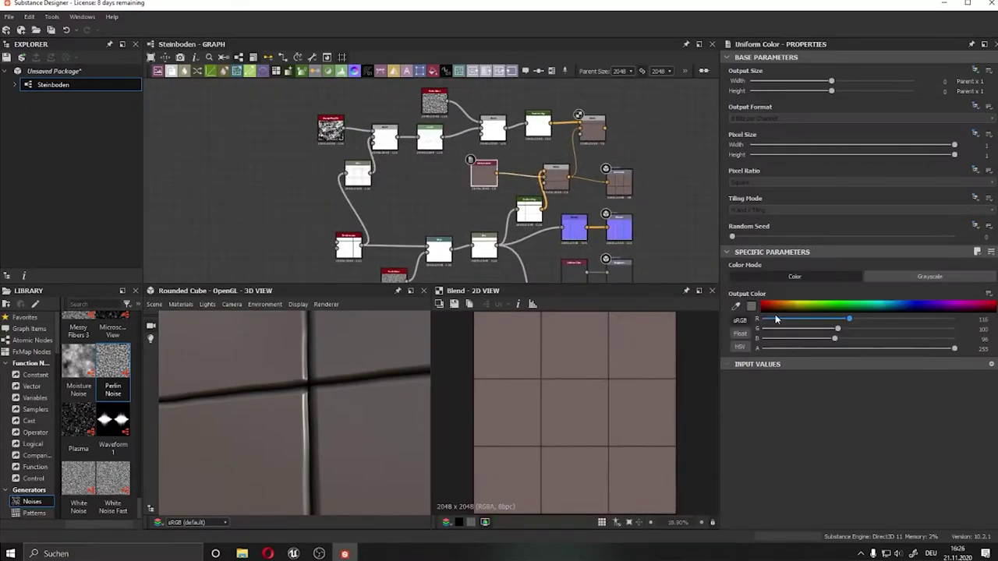
- Brighten the base colour and lighten the gradient by removing its dark key
click(776, 320)
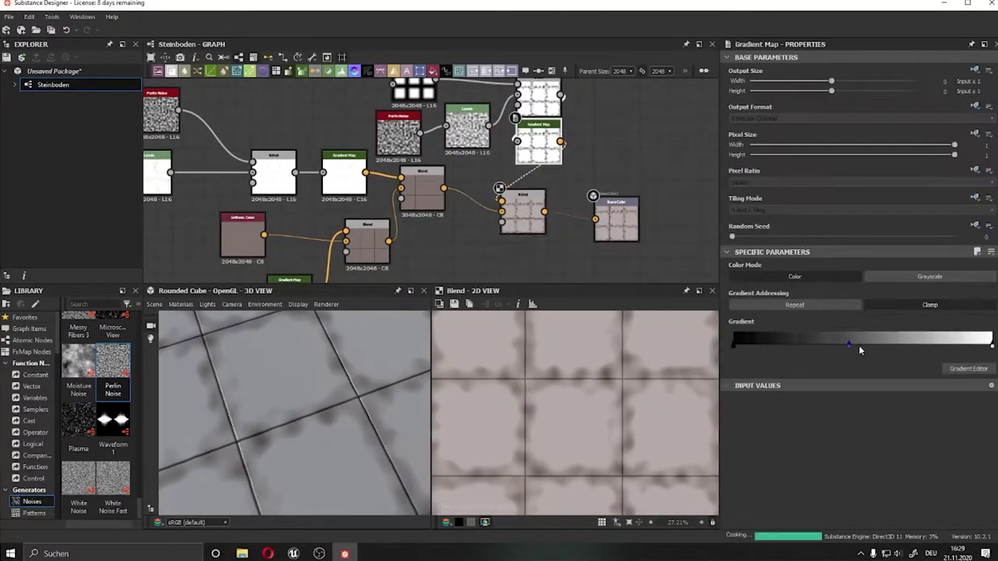
drag(623, 88, 623, 93)
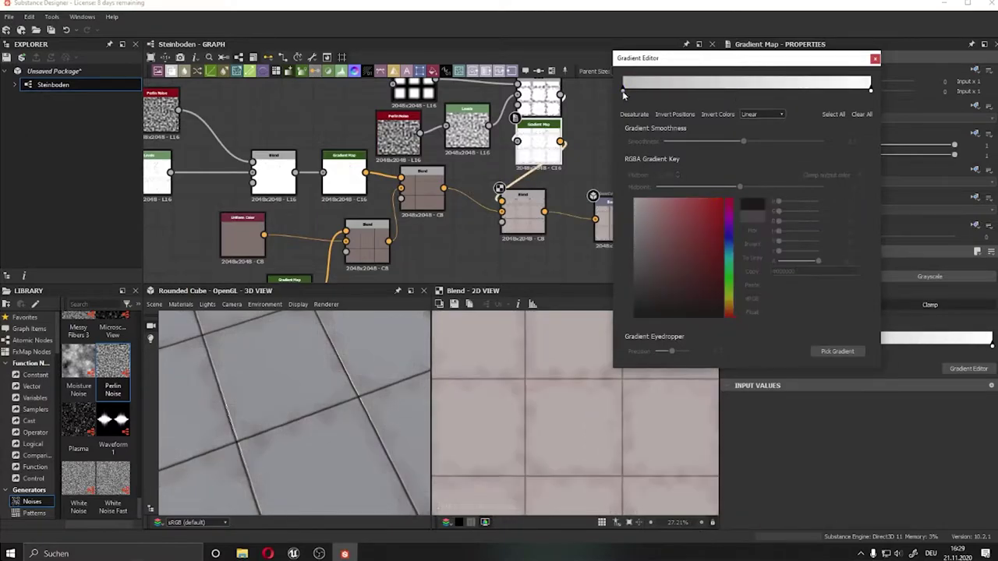
click(636, 244)
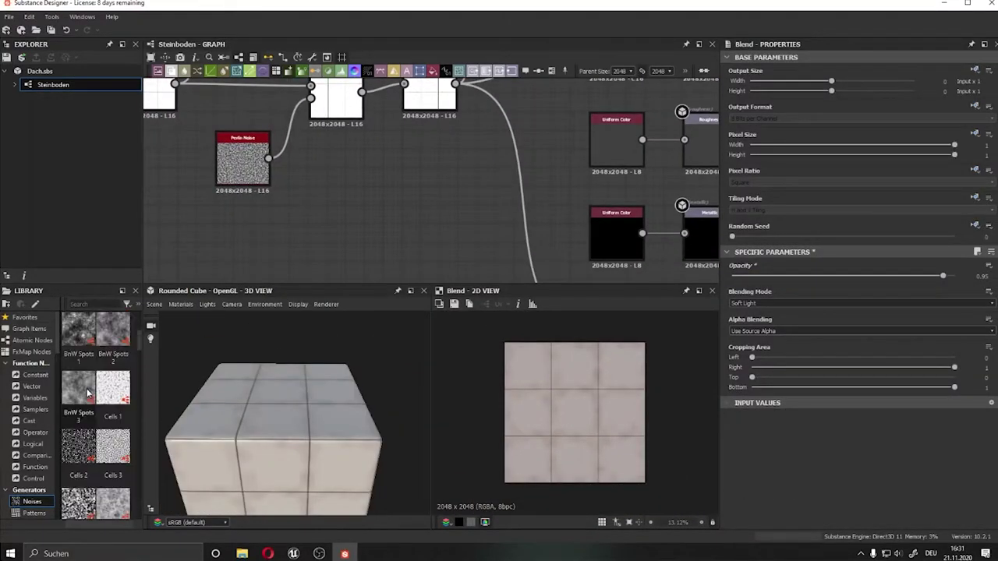
- Add BnW Spots 3 with Levels for roughness, try Dirt 4 and Dirt 5, inspect Transformation 2D
drag(88, 394, 373, 246)
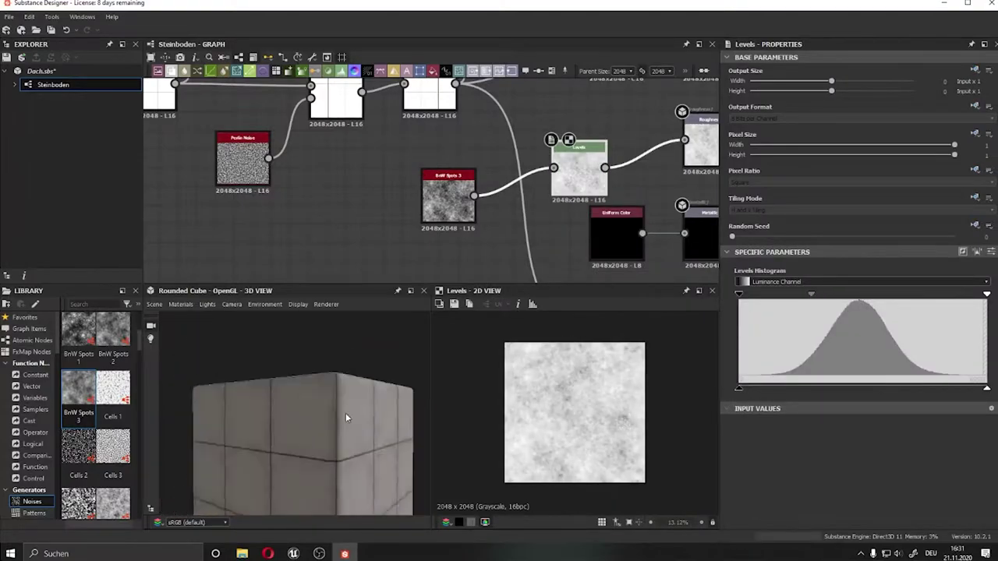
drag(345, 412, 329, 415)
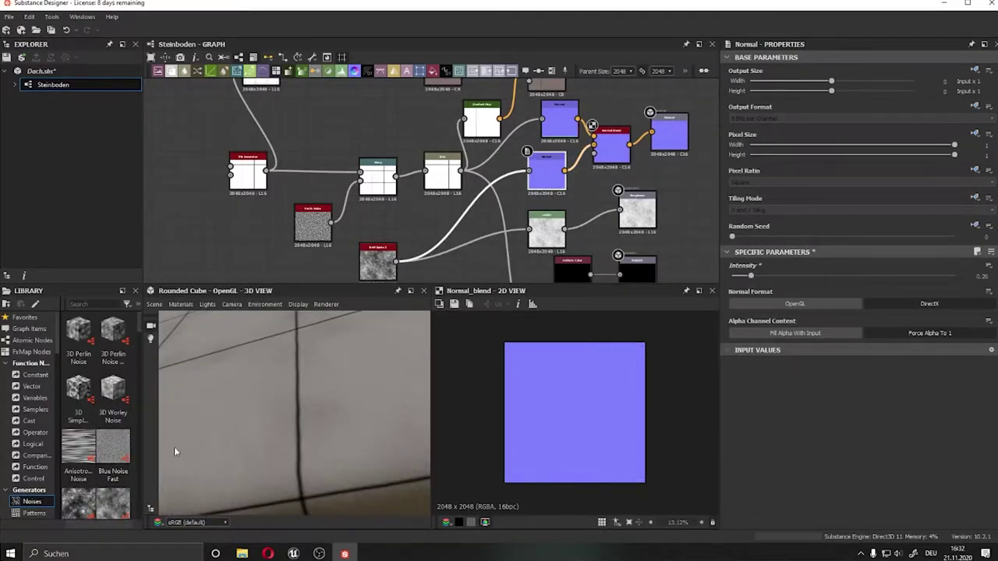
scroll(96, 413, down, 5)
drag(113, 387, 417, 222)
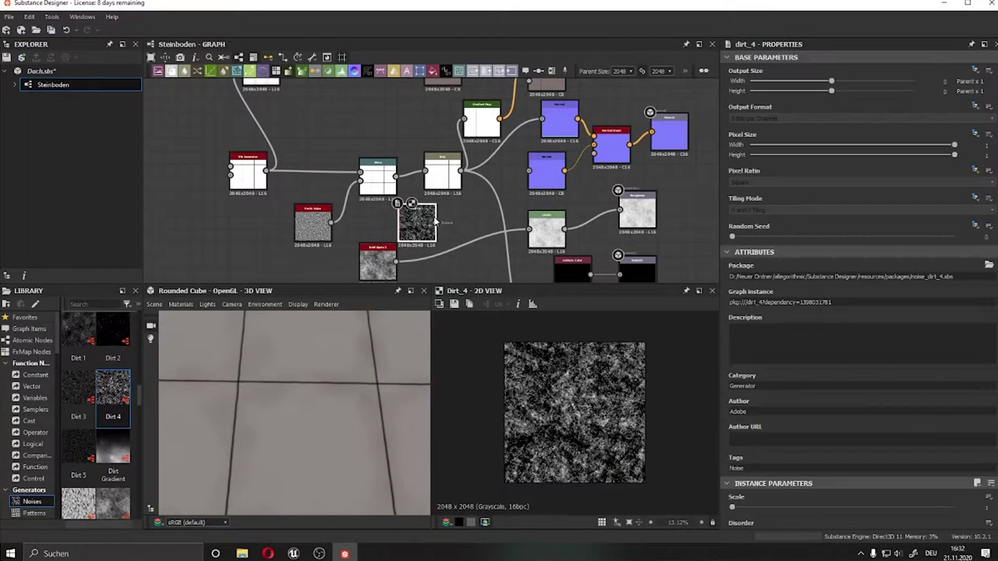
drag(78, 448, 442, 224)
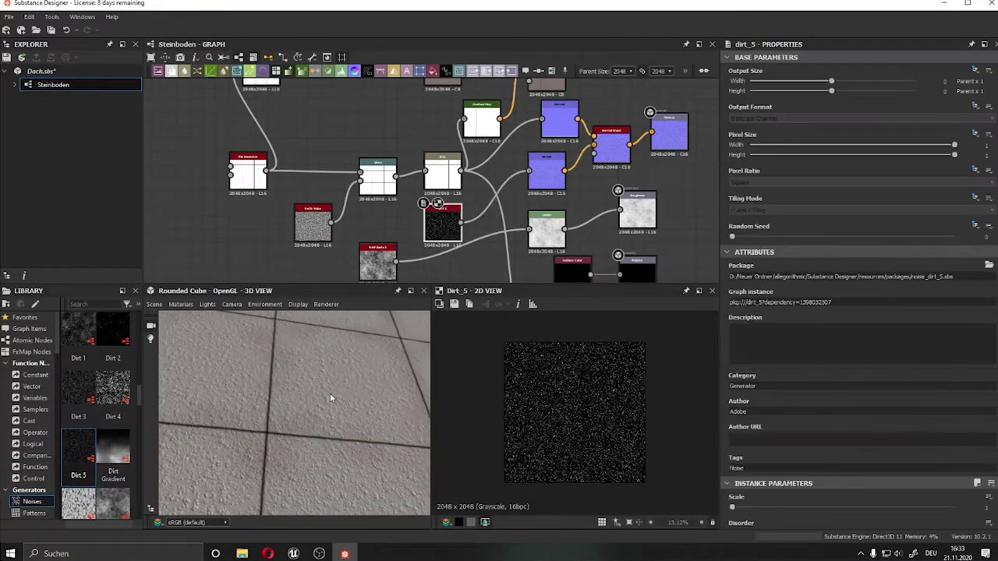
scroll(96, 413, down, 5)
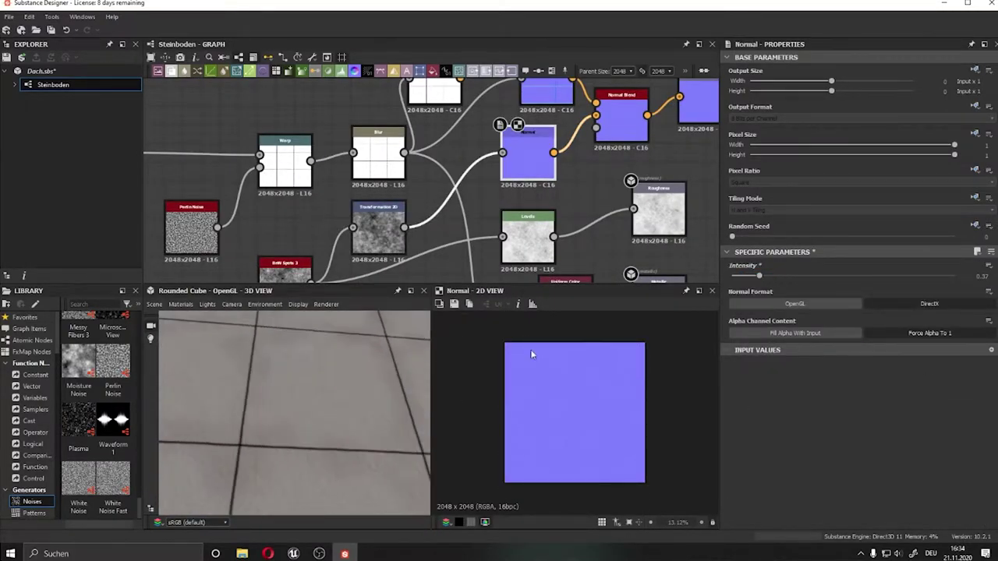
click(601, 523)
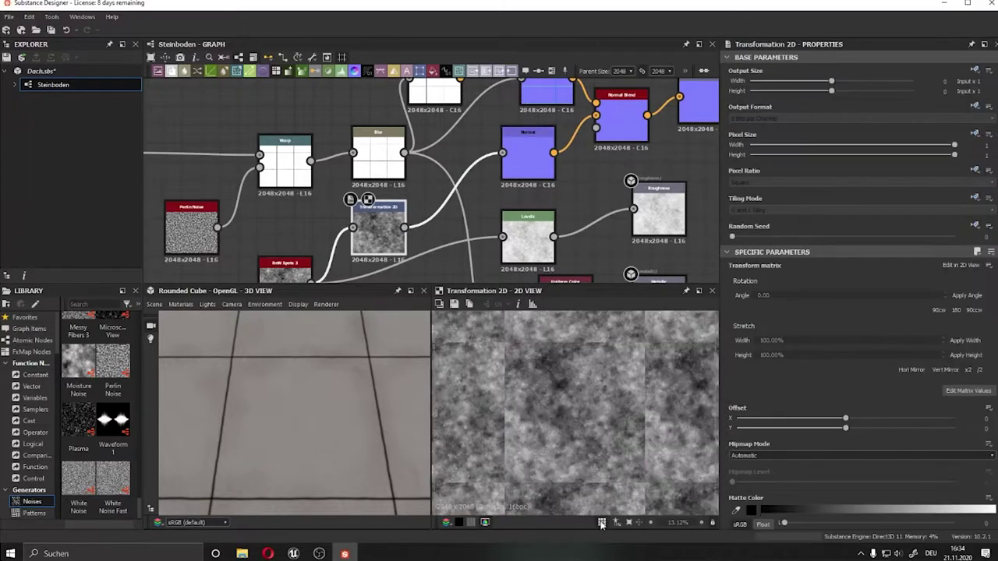
scroll(581, 397, down, 3)
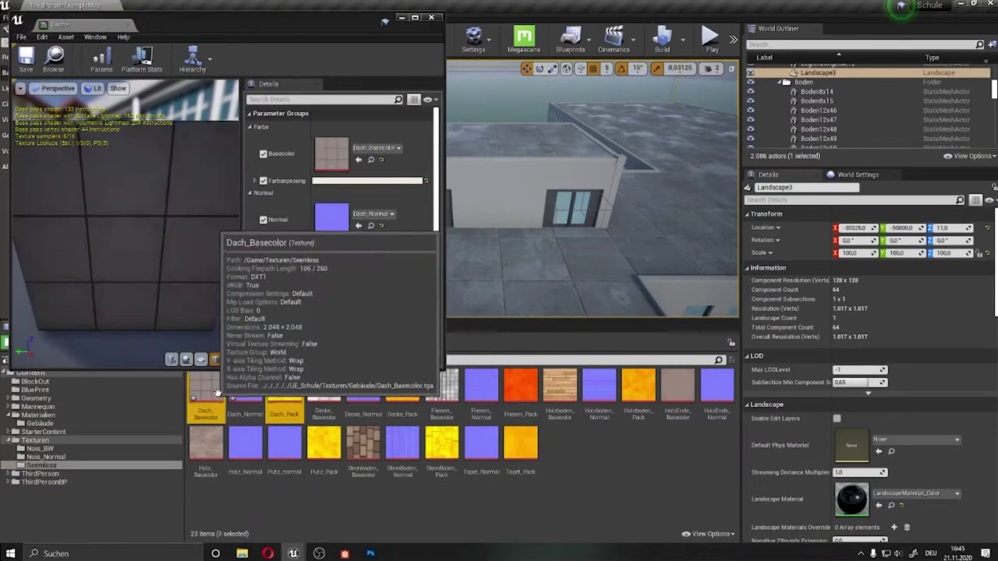
- Assign the Dach material to the Landscape Material slot
drag(206, 386, 403, 290)
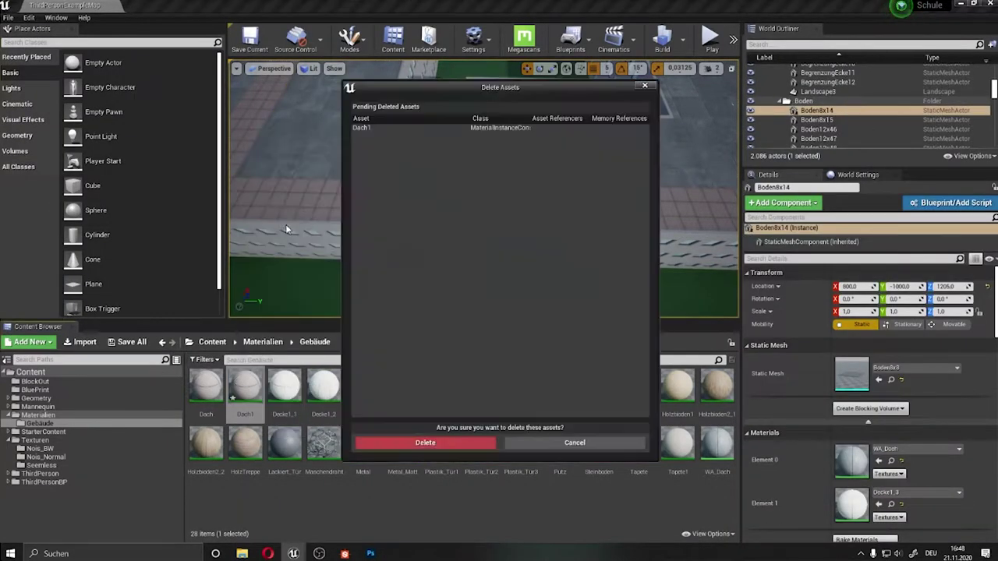
- Set the WA_Dach material's constant to 400 and save it
double_click(677, 453)
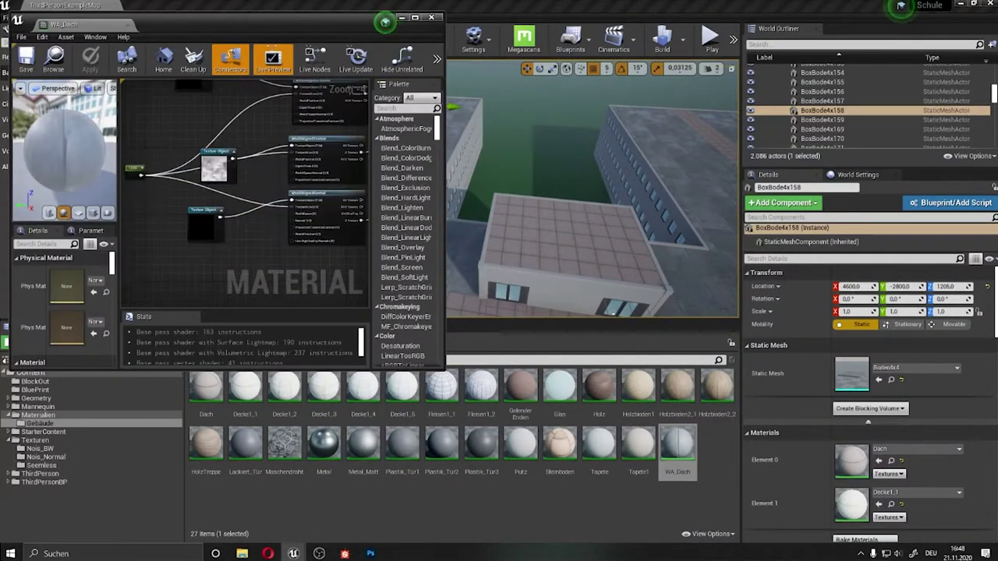
click(570, 246)
key(f)
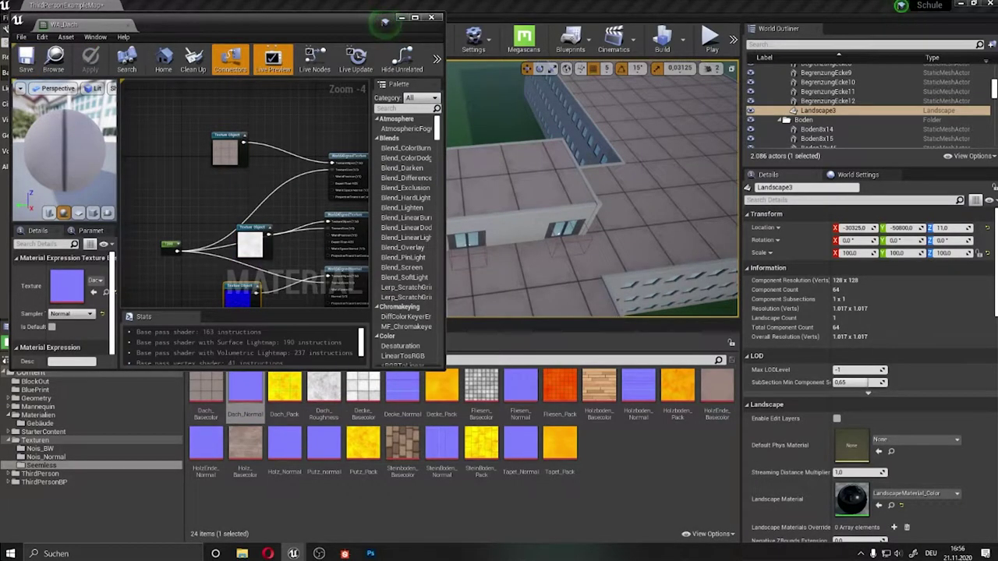
click(26, 59)
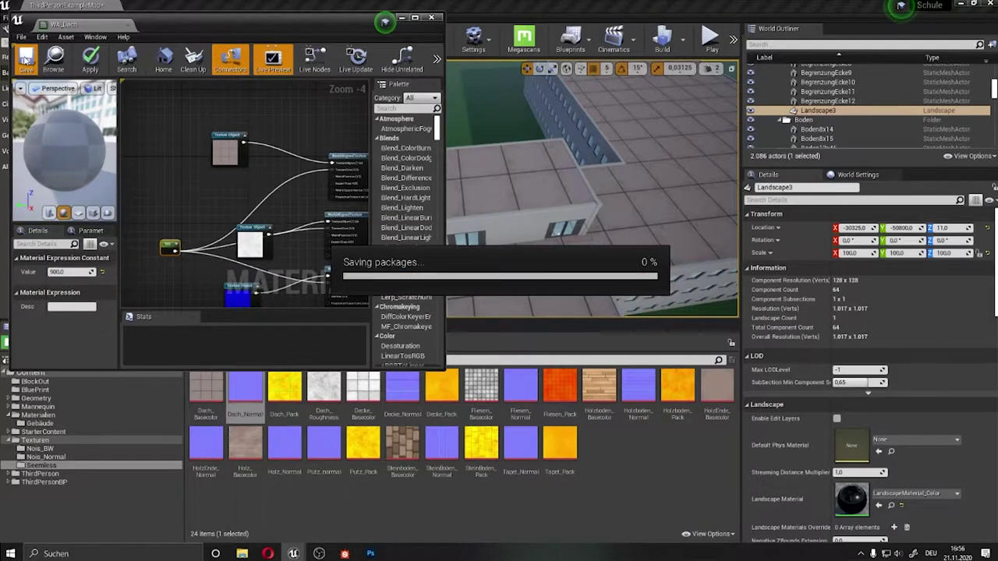
- Play-test by walking the character onto the tiled roof
drag(384, 21, 298, 115)
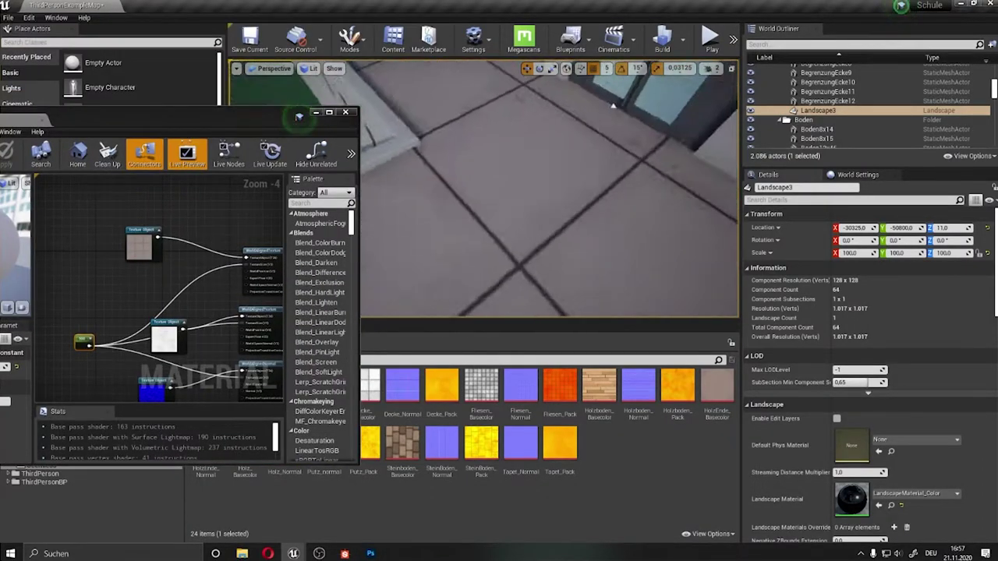
right_drag(476, 243, 476, 243)
key(alt+p)
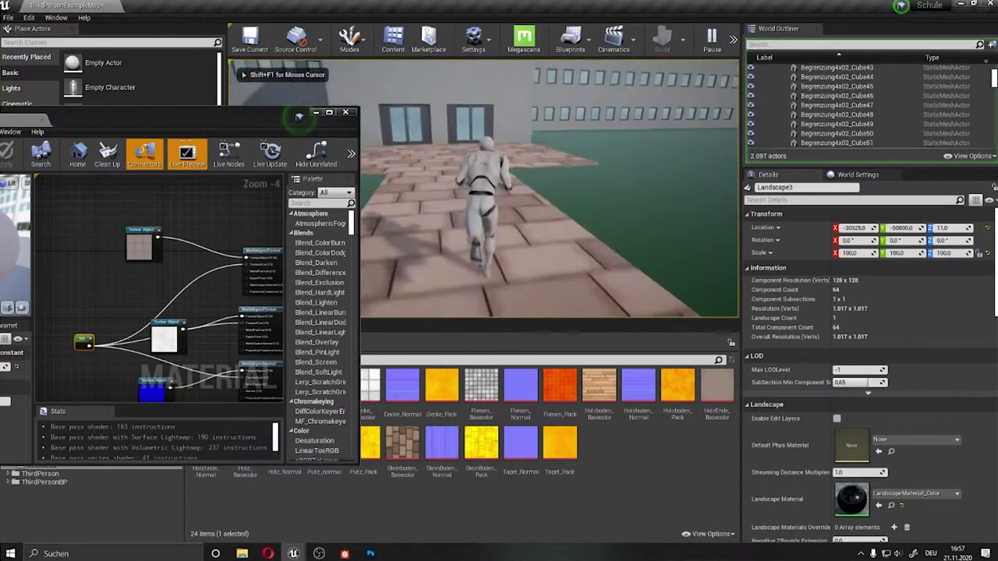
key(w)
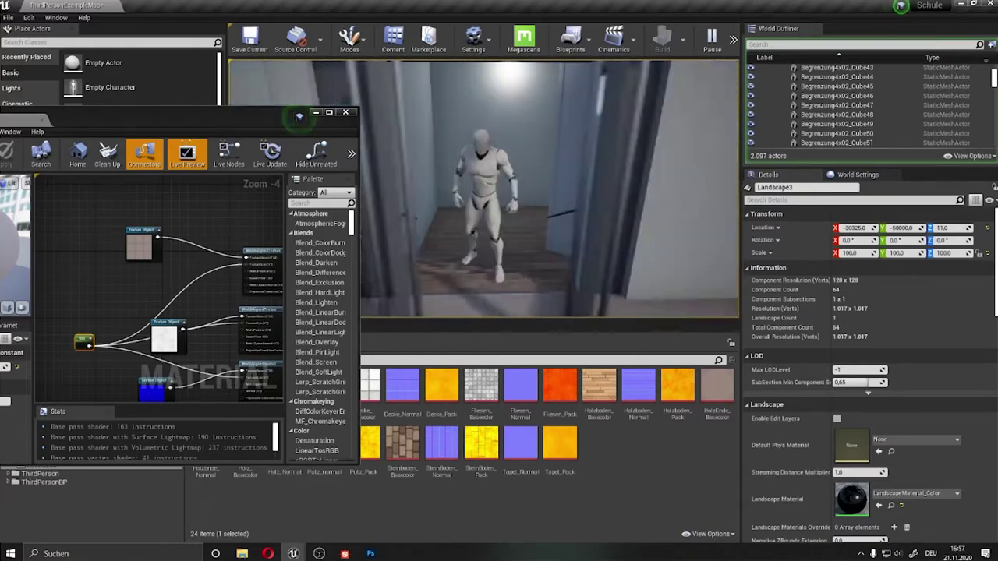
key(Escape)
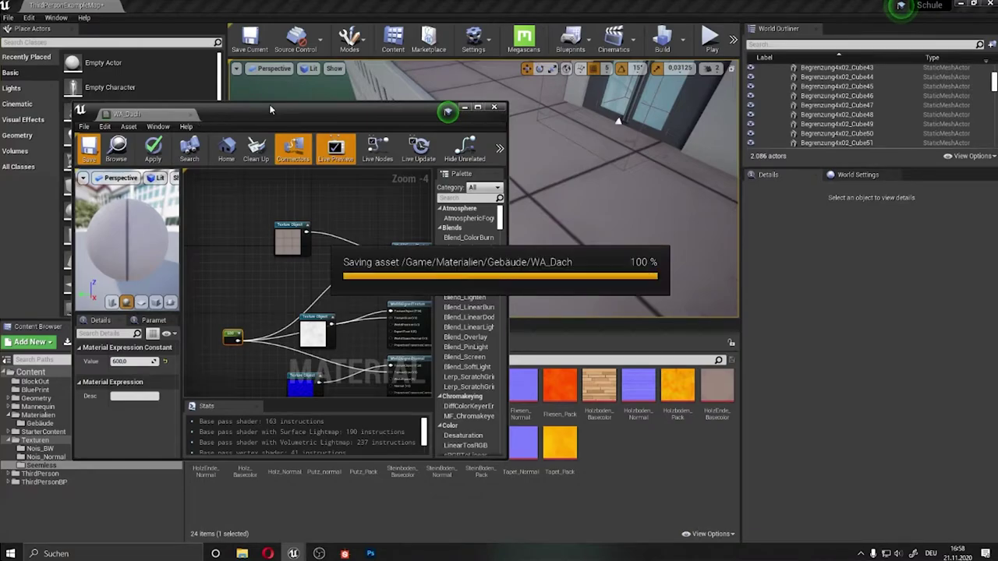
- Reselect the Boden12x46 floor, reopen its WA_Dach material, and play-test the tiles again
drag(270, 109, 278, 148)
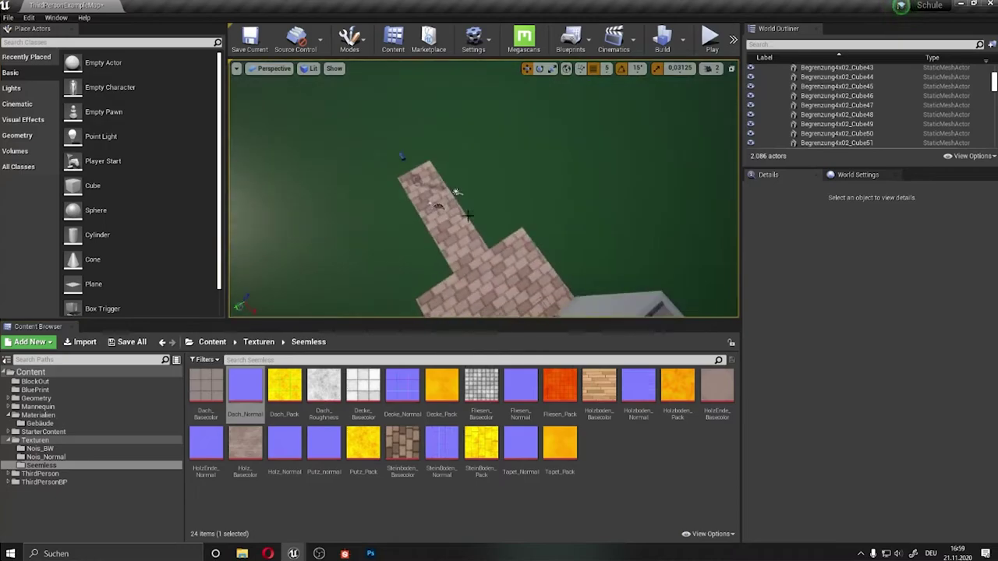
click(539, 180)
key(f)
scroll(483, 187, down, 3)
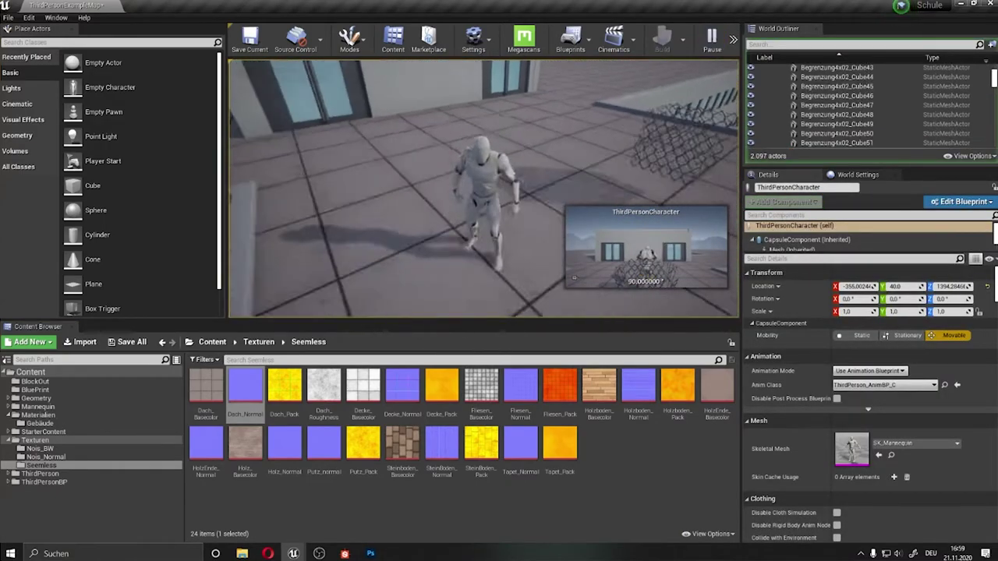
click(484, 226)
double_click(850, 459)
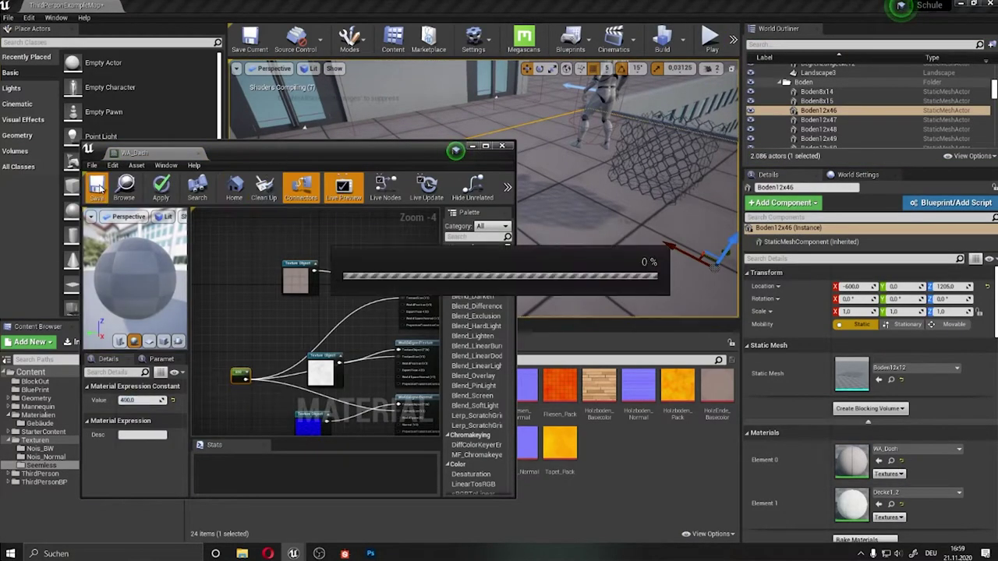
key(alt+p)
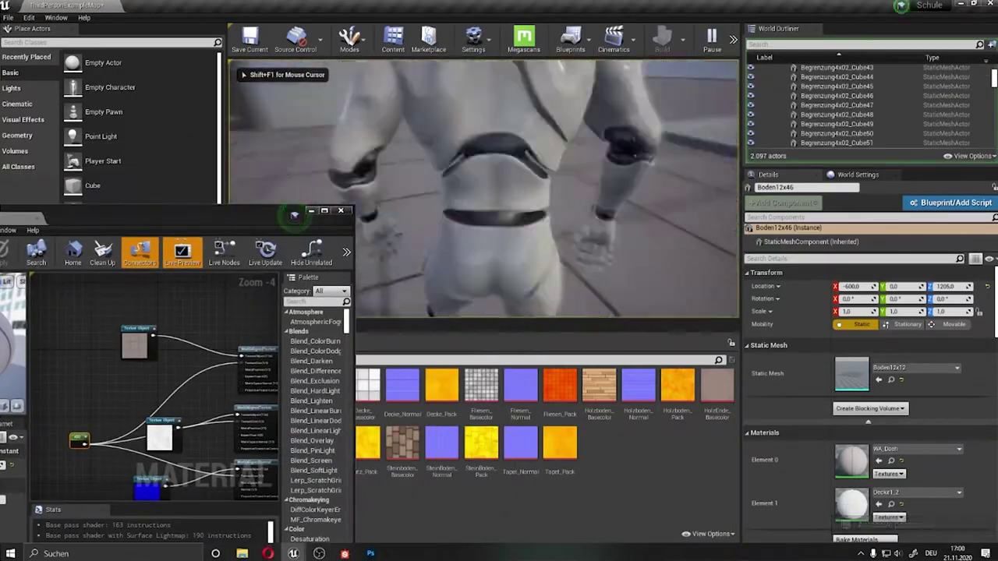
key(Escape)
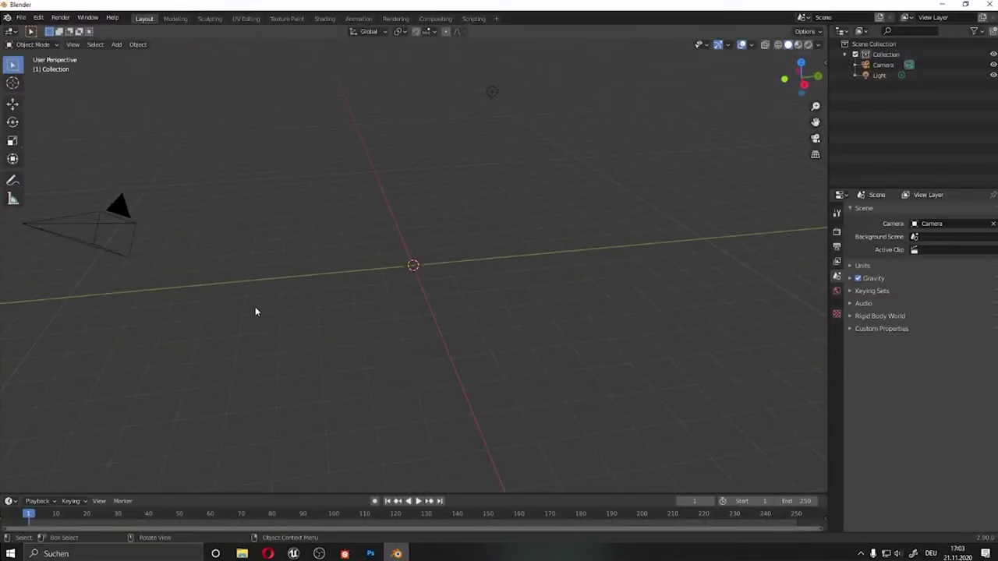
- Add a thin 4 m cylinder, raise it to stand on the grid, and show its transform values
key(shift+a)
click(301, 361)
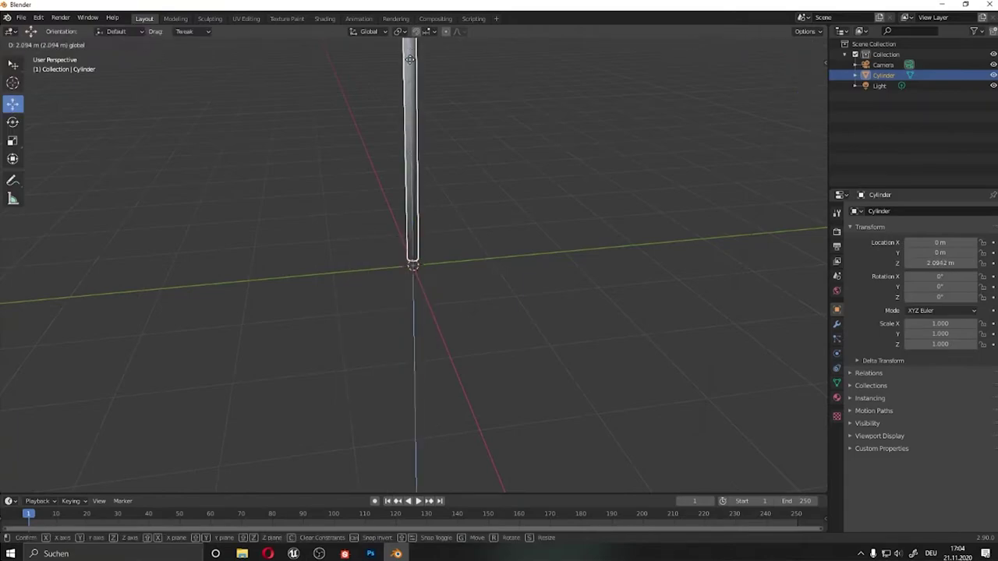
click(409, 59)
middle_drag(409, 59, 502, 249)
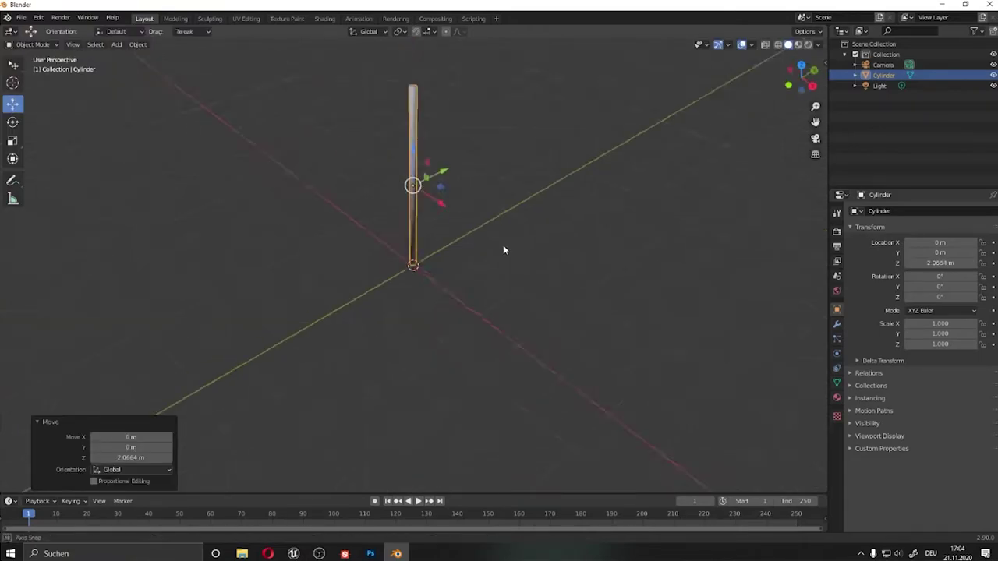
key(n)
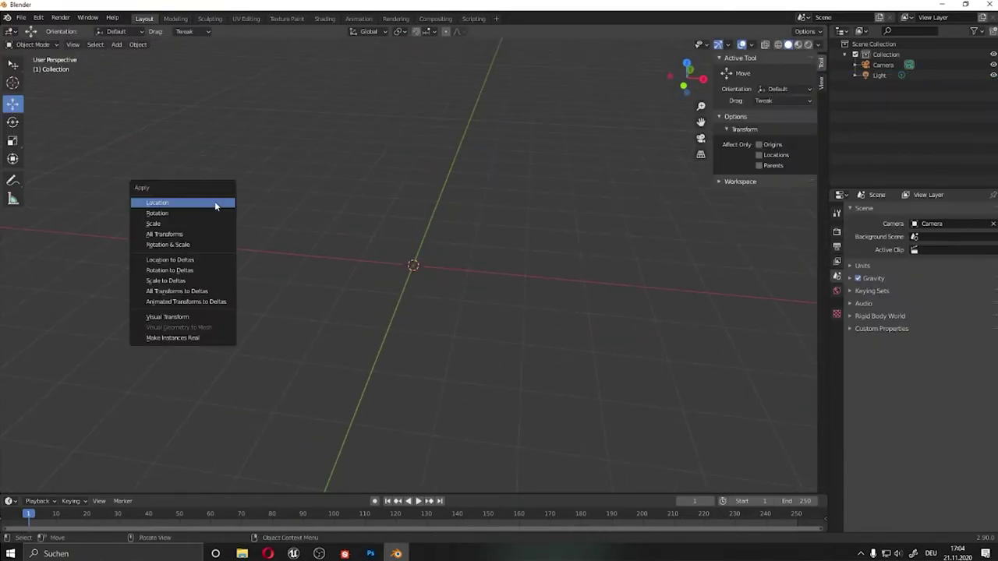
scroll(467, 249, down, 5)
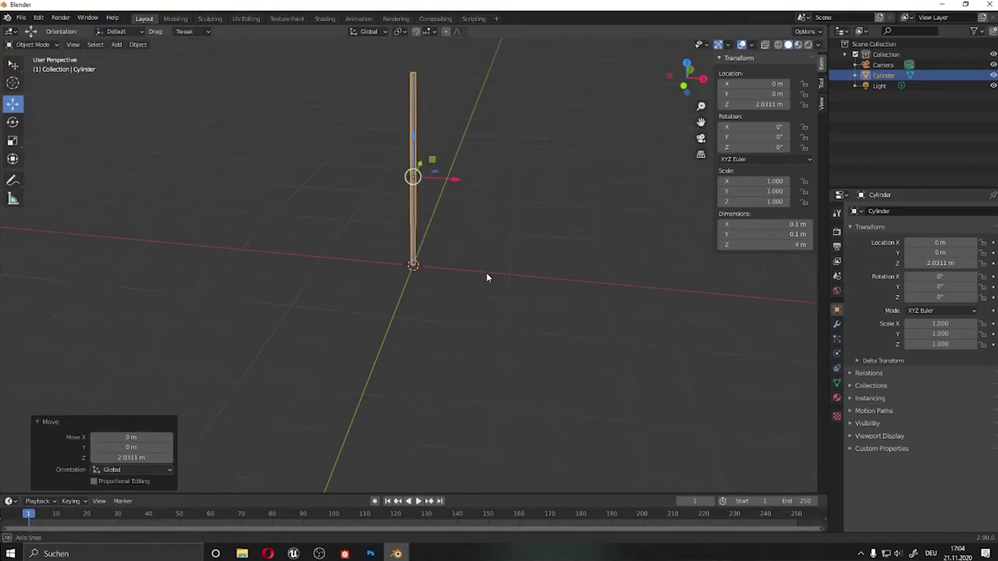
right_click(366, 183)
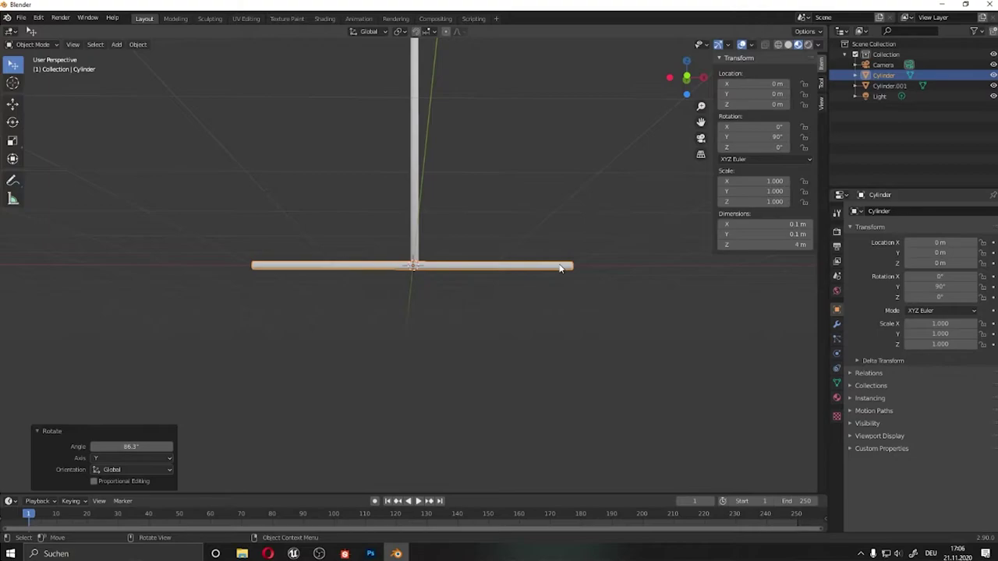
- Set the upright post's Z location to 2 m
middle_drag(559, 268, 388, 221)
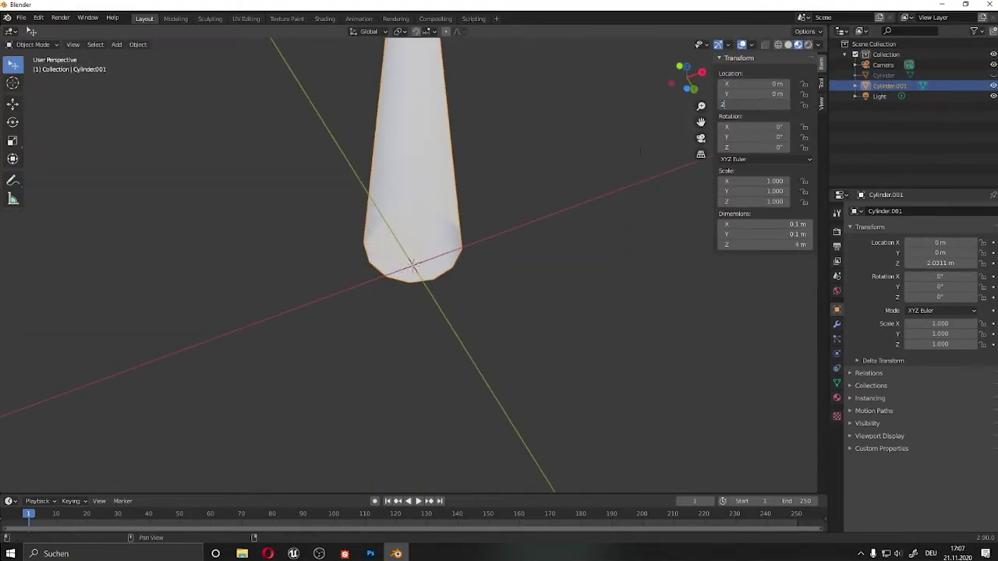
key(Return)
scroll(480, 174, down, 5)
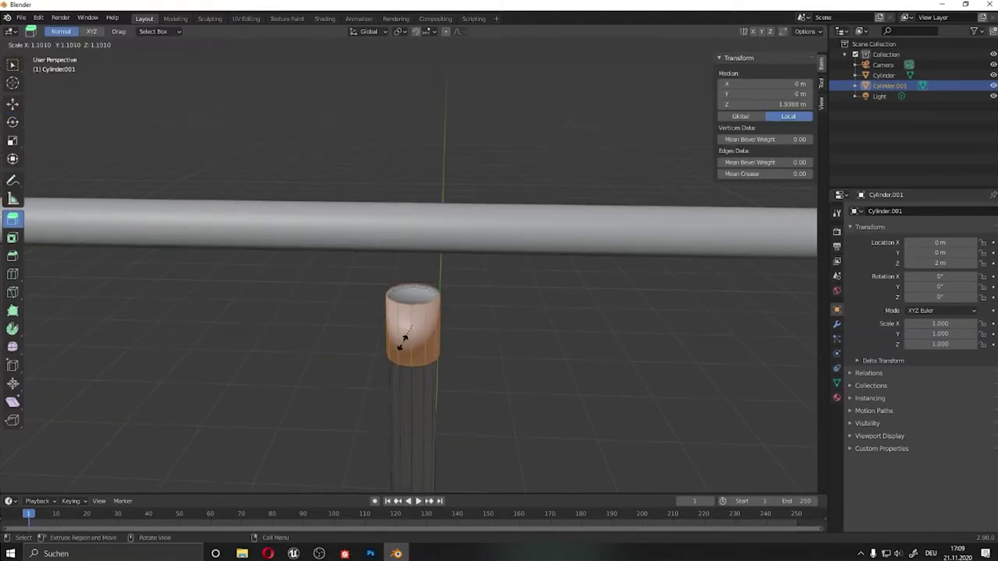
- Finish widening the extruded post top, deselect it, and return to Object Mode
click(404, 337)
middle_drag(412, 312, 441, 302)
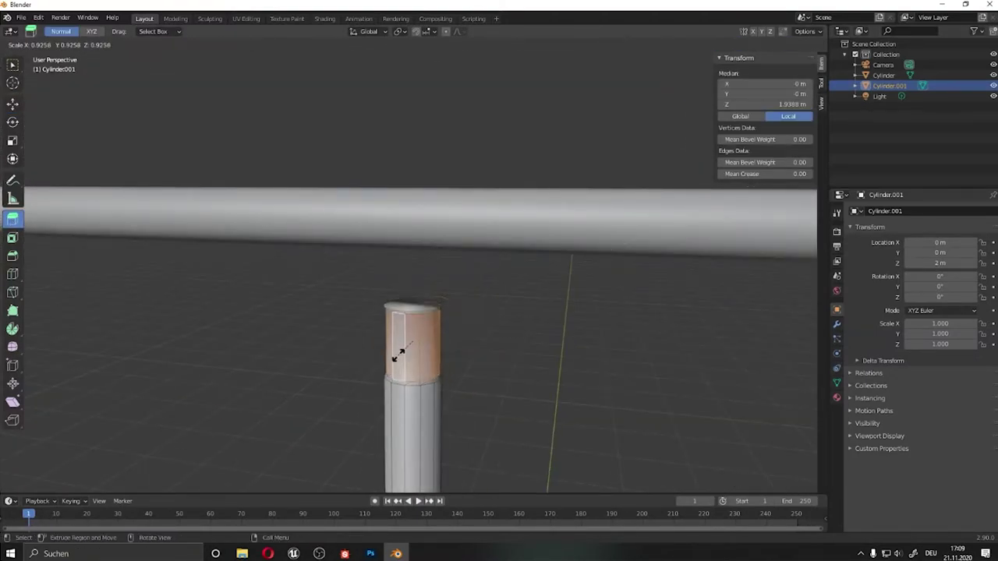
click(396, 354)
mouse_move(396, 355)
middle_down()
mouse_move(345, 334)
mouse_move(333, 383)
mouse_move(390, 327)
middle_up()
key(alt+a)
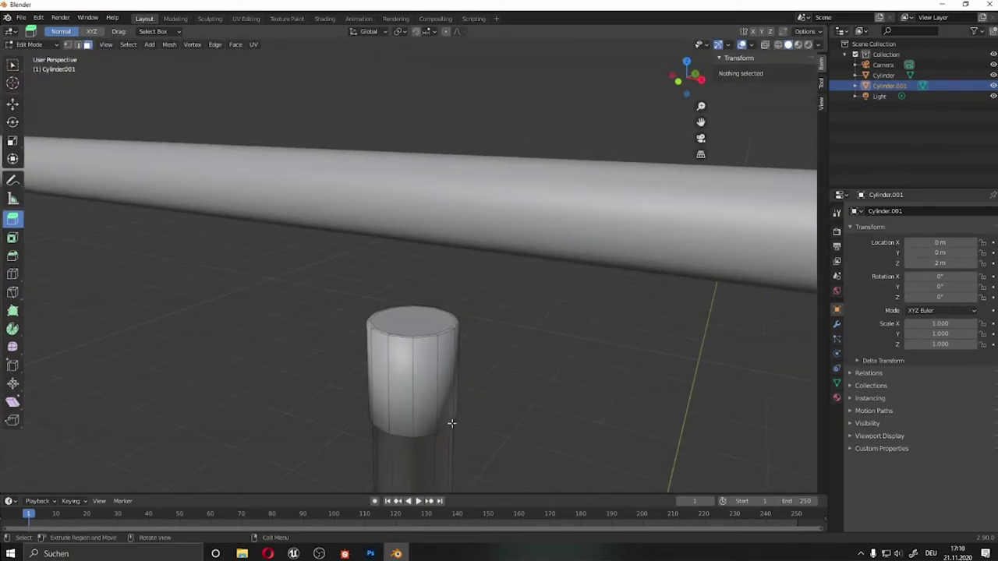
key(Tab)
- Duplicate the horizontal rail along X and scale the copy along one axis
scroll(519, 327, down, 3)
click(412, 234)
key(shift+d)
key(x)
key(x)
click(392, 242)
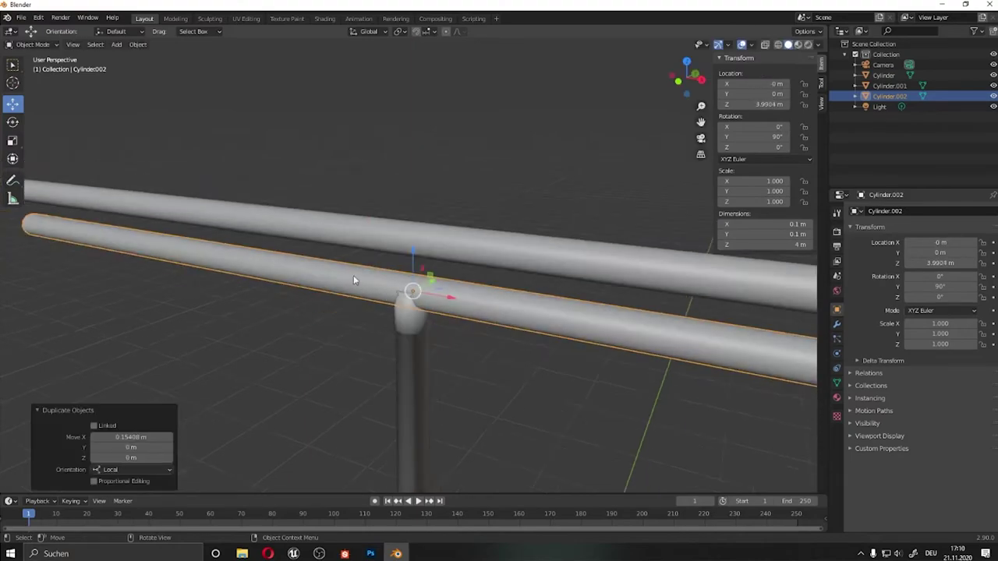
key(s)
key(z)
click(353, 275)
scroll(413, 328, up, 3)
- Rotate the ring cylinder to lie across the post and scale it to about 1.124
middle_drag(413, 327, 396, 335)
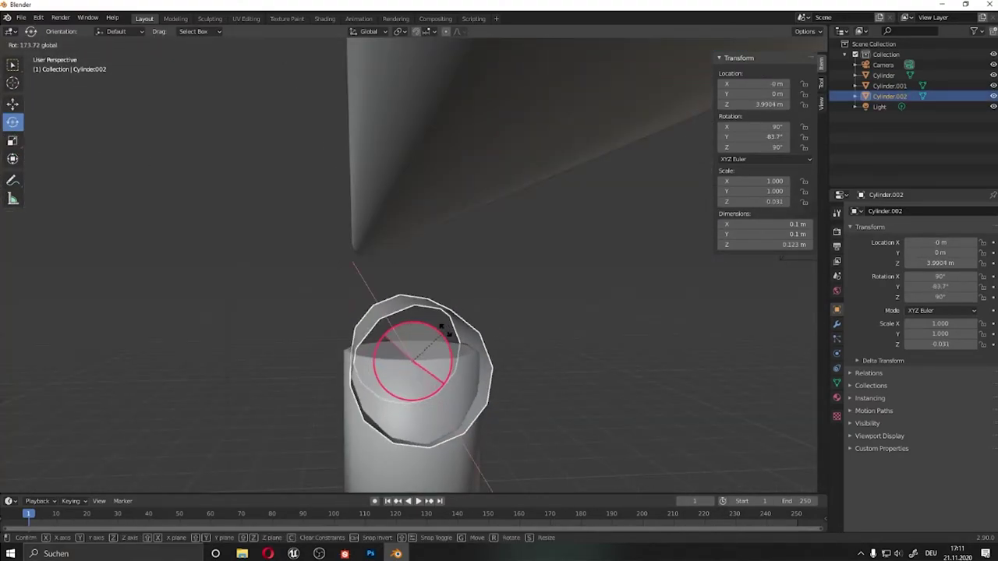
drag(442, 327, 384, 364)
click(13, 140)
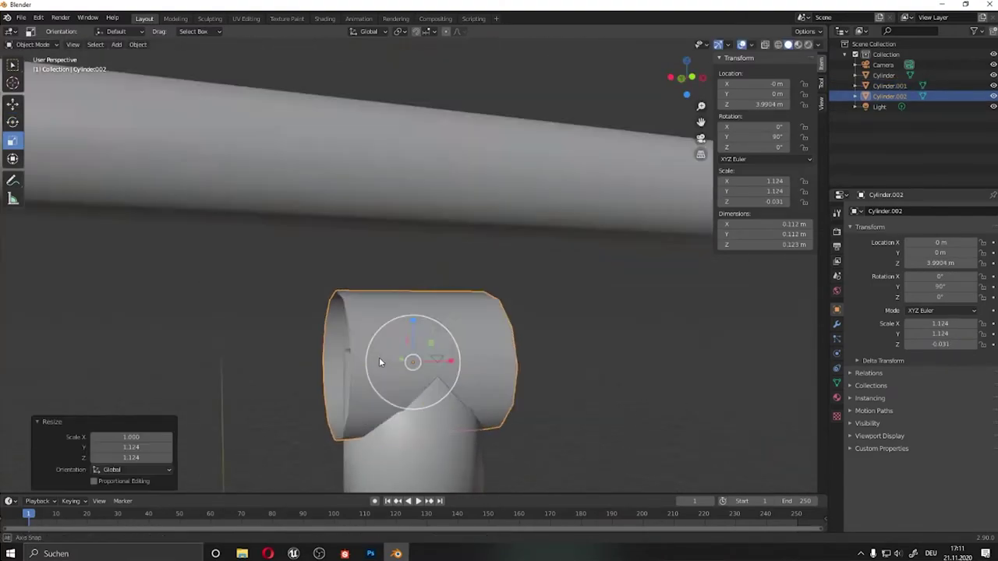
middle_drag(379, 357, 341, 355)
drag(341, 355, 468, 321)
- Select the post together with the ring, adding then removing the long bar
middle_drag(601, 328, 367, 381)
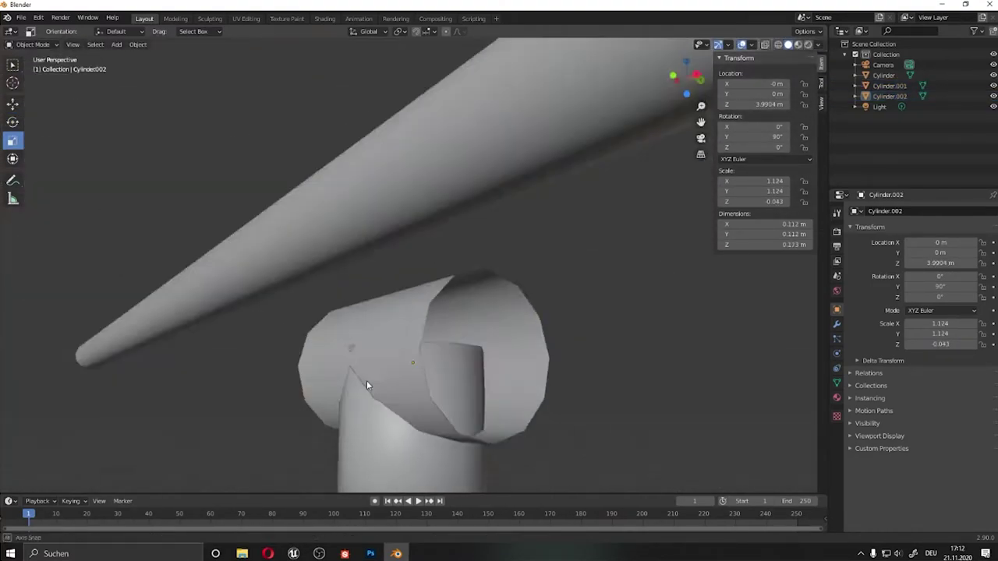
shift+click(425, 396)
scroll(413, 311, down, 3)
shift+click(395, 271)
shift+click(396, 270)
scroll(409, 260, up, 2)
- Add a Boolean modifier to the post and pick the ring cylinder as its object
middle_drag(409, 261, 324, 299)
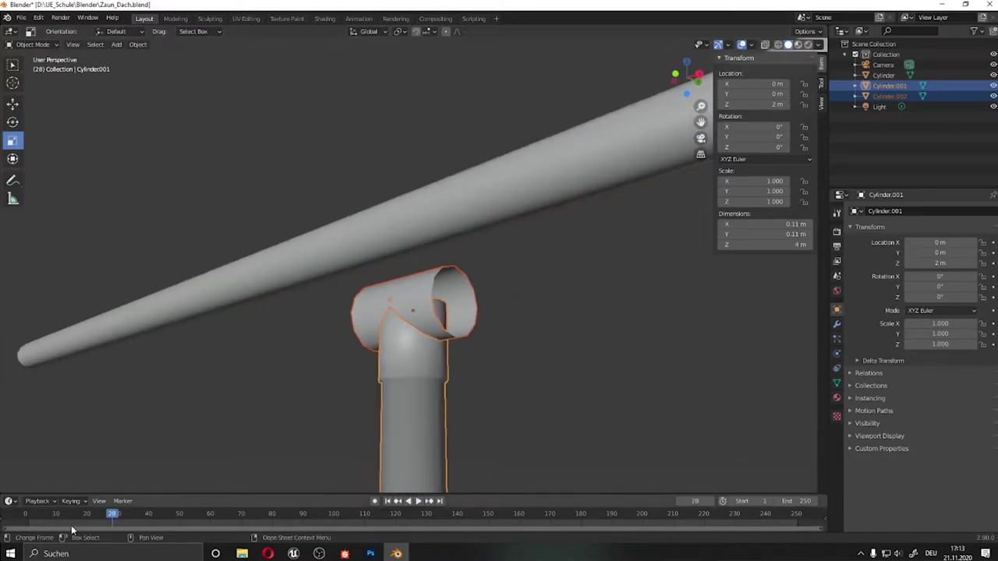
click(836, 323)
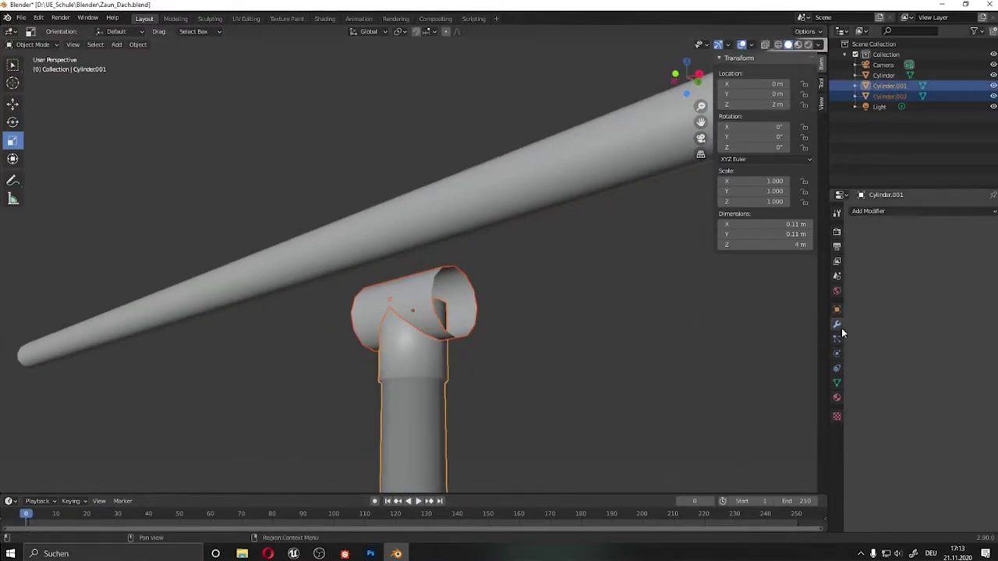
click(897, 211)
click(788, 258)
middle_drag(788, 257, 474, 369)
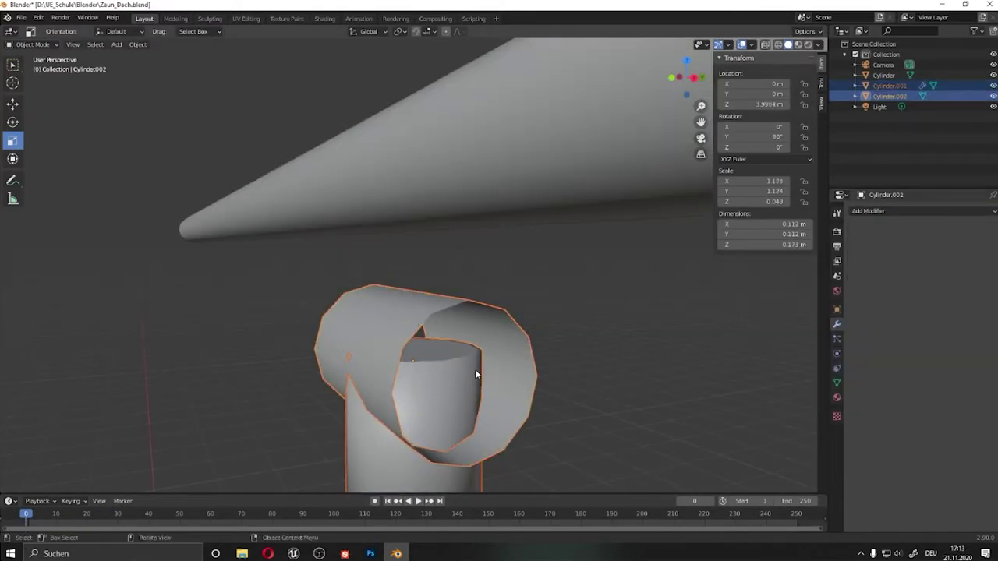
click(474, 369)
click(901, 283)
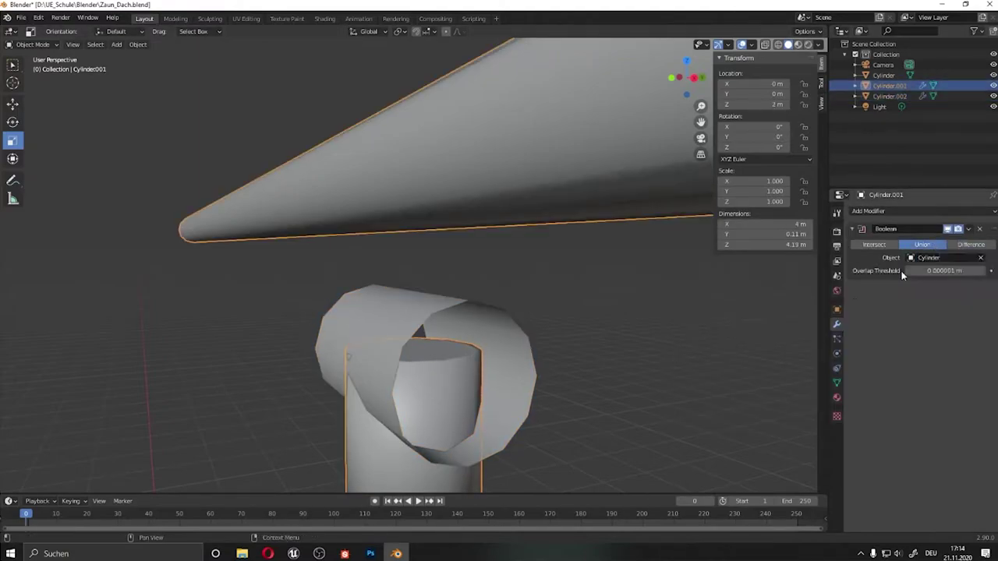
- Make the ring active, start moving it, and set it as the Boolean object
mouse_move(757, 341)
middle_down()
mouse_move(508, 360)
mouse_move(479, 420)
mouse_move(373, 304)
middle_up()
click(509, 360)
click(480, 420)
key(shift+space)
key(g)
mouse_move(421, 360)
middle_down()
mouse_move(601, 328)
mouse_move(546, 366)
middle_up()
click(889, 86)
mouse_move(943, 270)
mouse_down()
mouse_move(958, 271)
mouse_move(927, 271)
mouse_up()
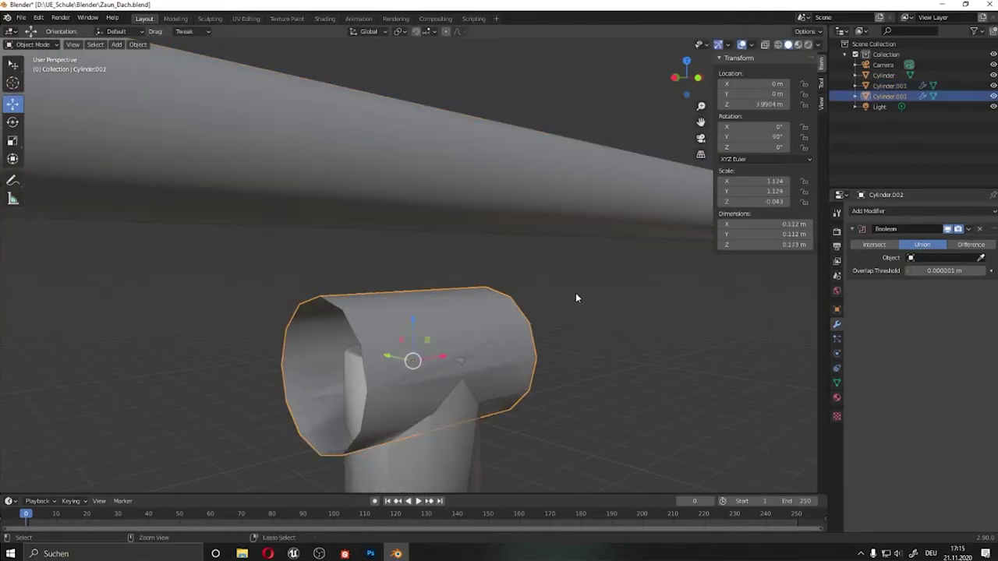
- Shift the ring along X, join it into the post, and knife-cut across the seam
click(978, 232)
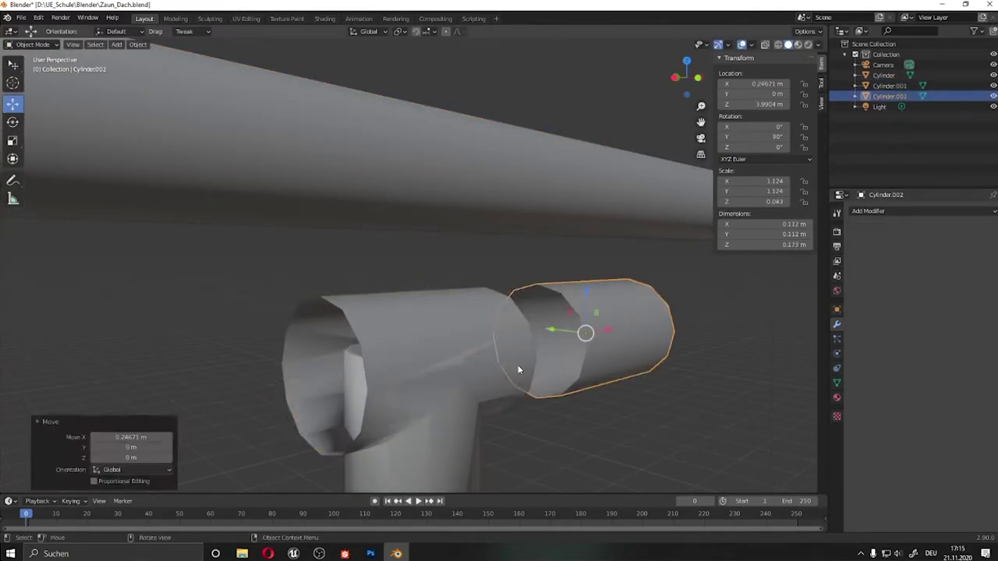
key(Delete)
key(Tab)
mouse_move(467, 390)
middle_down()
mouse_move(327, 374)
mouse_move(389, 422)
mouse_move(367, 284)
middle_up()
scroll(407, 375, up, 5)
click(389, 422)
click(378, 324)
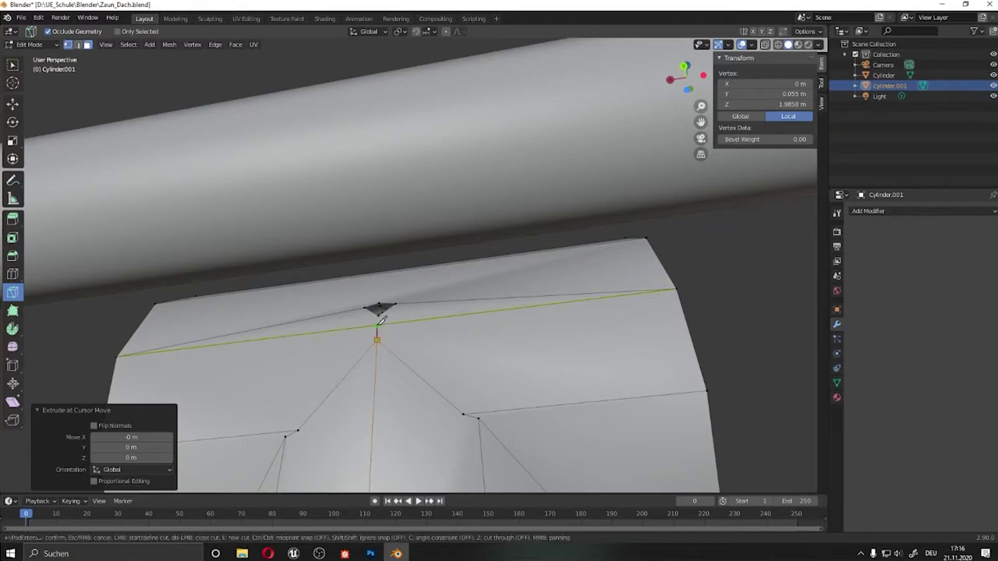
key(Return)
- Select faces and stray vertices along the joint seam and merge them
middle_drag(380, 321, 459, 391)
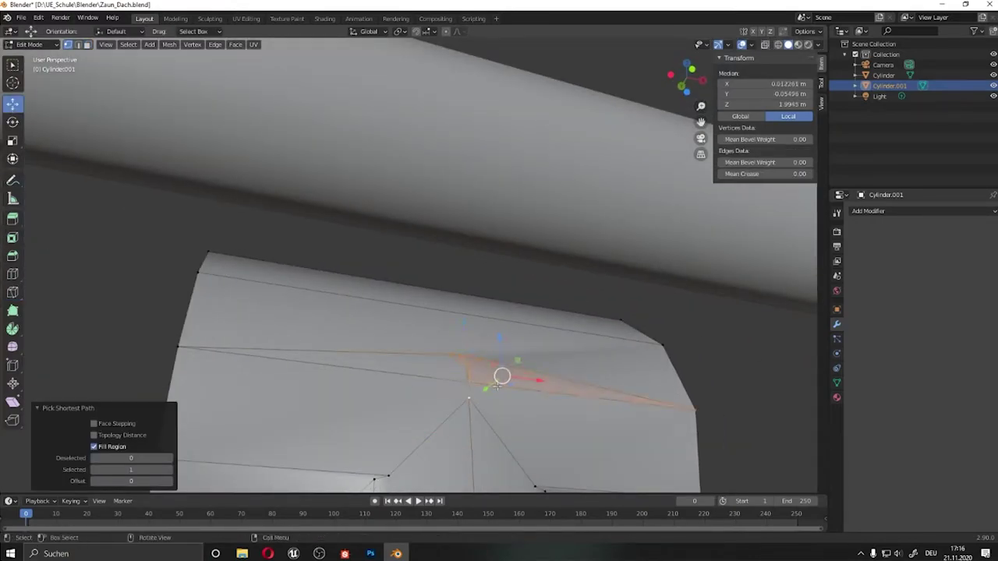
click(472, 388)
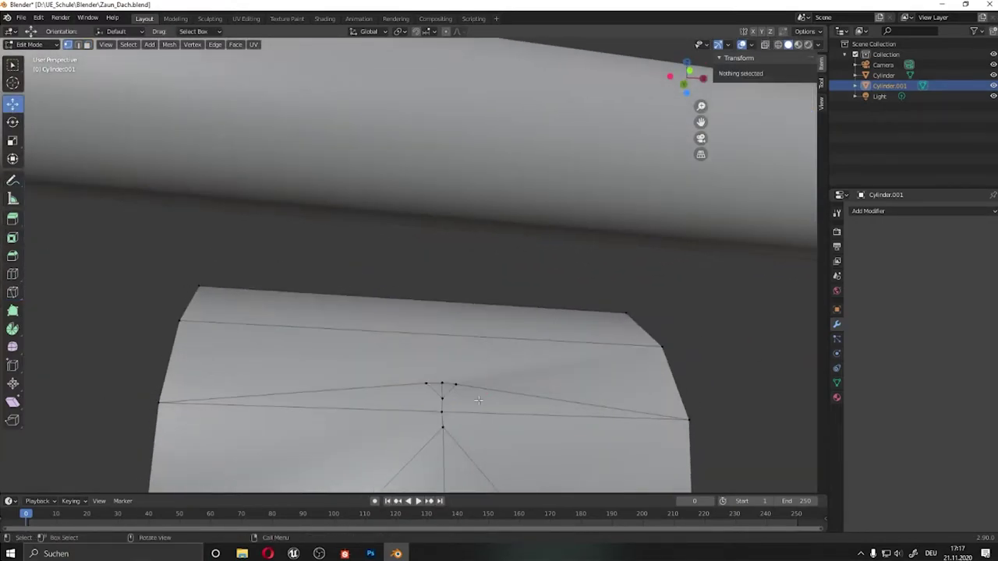
ctrl+click(477, 399)
mouse_move(477, 399)
middle_down()
mouse_move(515, 381)
mouse_move(477, 400)
mouse_move(616, 439)
middle_up()
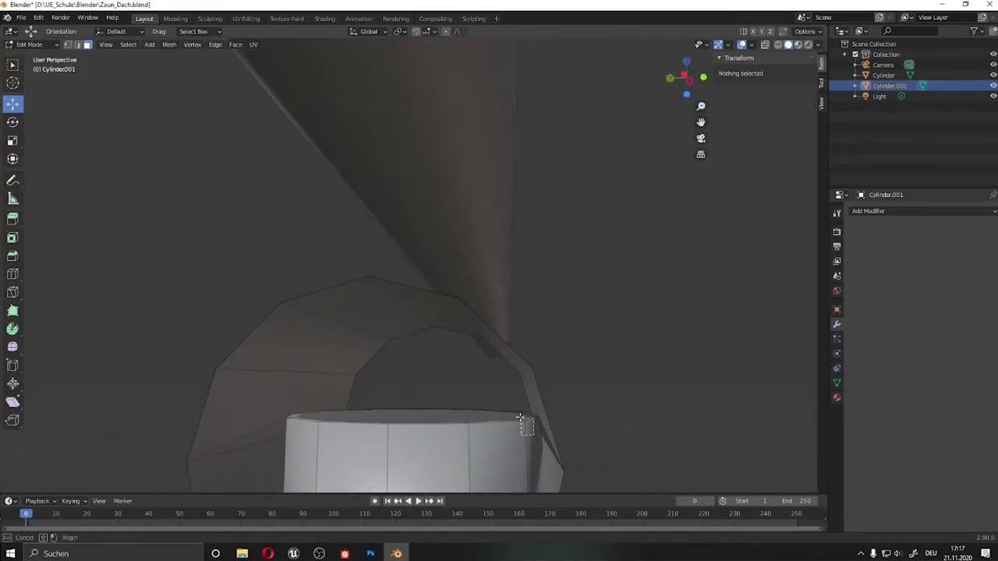
ctrl+shift+click(467, 400)
mouse_move(468, 401)
middle_down()
mouse_move(580, 466)
mouse_move(525, 445)
middle_up()
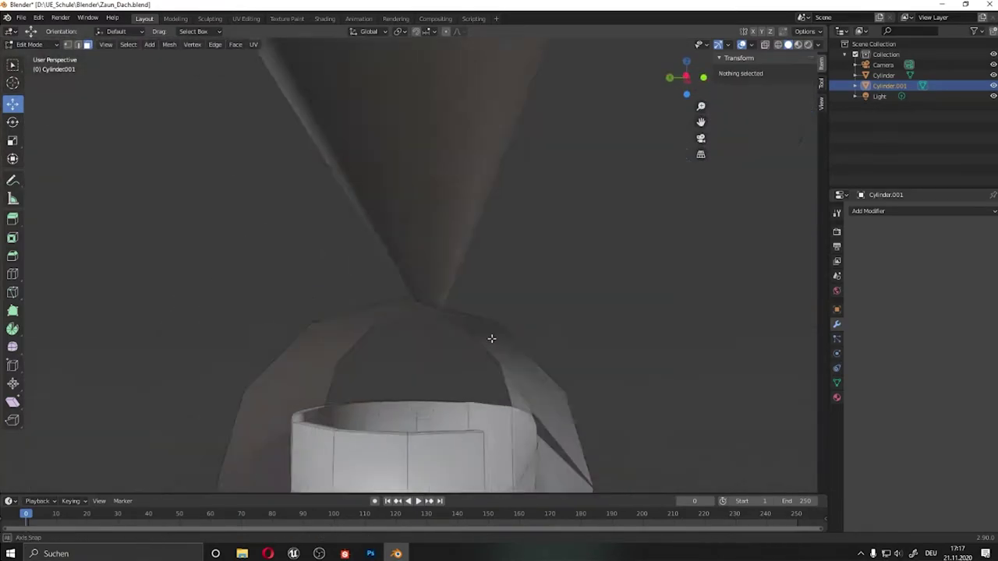
click(525, 445)
scroll(499, 343, up, 5)
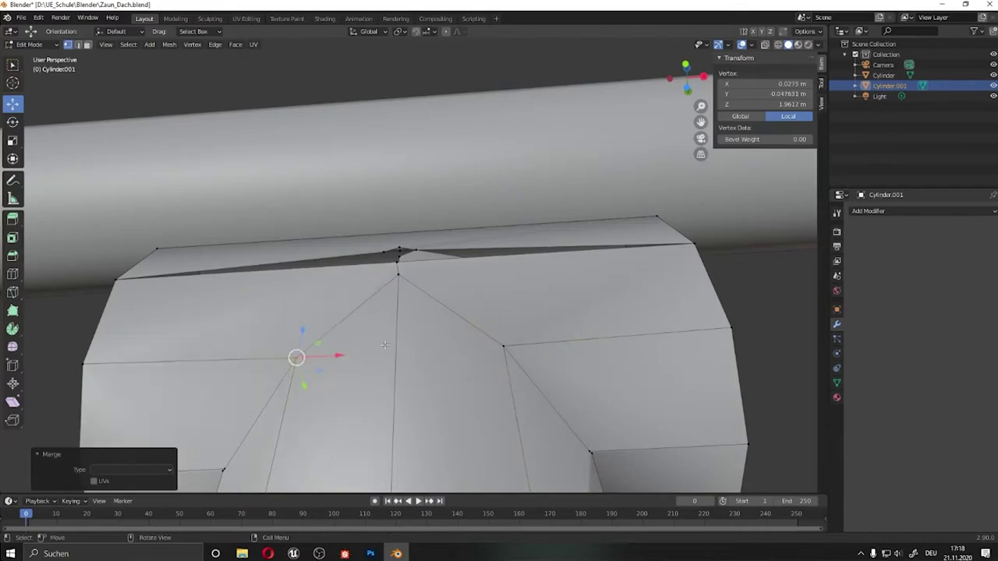
mouse_move(384, 345)
middle_down()
mouse_move(432, 392)
mouse_move(499, 375)
mouse_move(384, 411)
mouse_move(526, 317)
middle_up()
- Merge several seam vertex groups at their centre and one at the 3D cursor
key(alt+m)
click(436, 418)
key(alt+m)
click(498, 371)
key(alt+m)
click(384, 413)
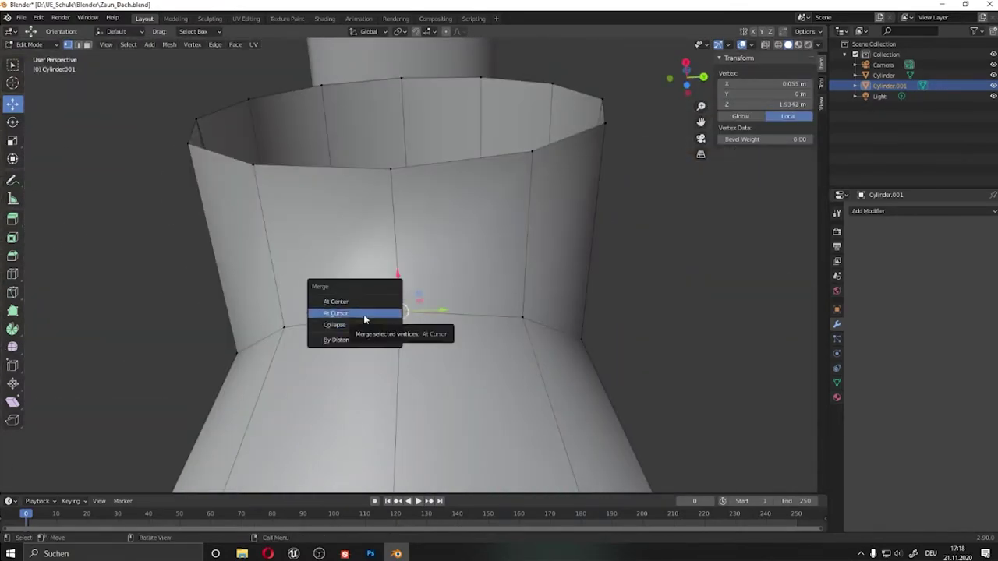
click(364, 314)
middle_drag(364, 318, 416, 370)
mouse_move(346, 227)
middle_down()
mouse_move(412, 314)
mouse_move(359, 393)
mouse_move(505, 331)
mouse_move(285, 437)
mouse_move(334, 291)
mouse_move(350, 379)
middle_up()
key(alt+m)
click(412, 314)
- Select and merge the vertices along the lower seam
drag(351, 380, 471, 462)
key(m)
click(367, 465)
drag(460, 408, 356, 356)
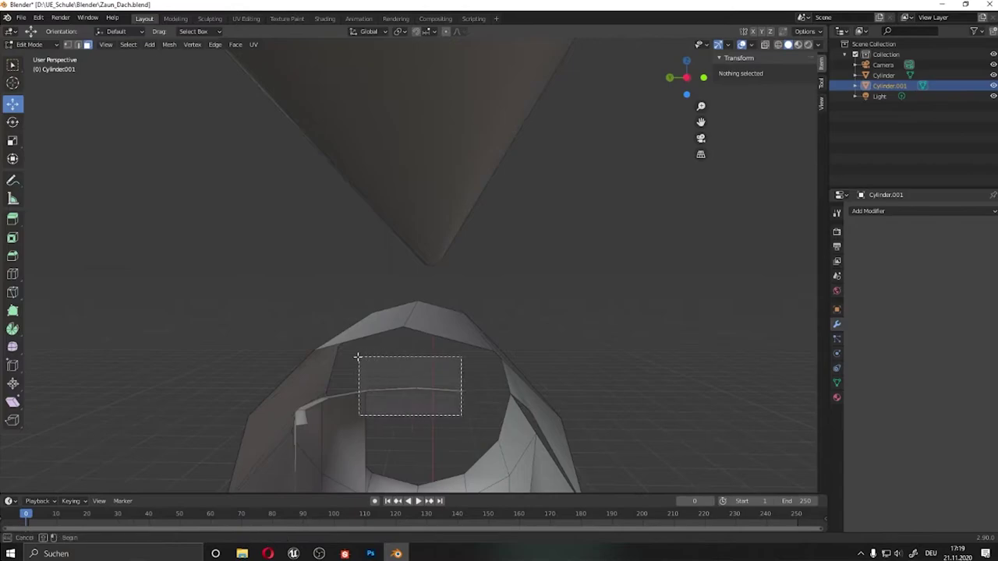
mouse_move(357, 356)
middle_down()
mouse_move(426, 452)
mouse_move(280, 388)
mouse_move(289, 429)
mouse_move(420, 376)
mouse_move(425, 421)
mouse_move(343, 428)
mouse_move(546, 445)
mouse_move(479, 407)
mouse_move(453, 301)
mouse_move(125, 313)
middle_up()
key(n)
ctrl+click(289, 429)
- Finish the merge, then shrink the extruded tube ends inward to form rims
key(m)
key(Return)
middle_drag(274, 379, 189, 315)
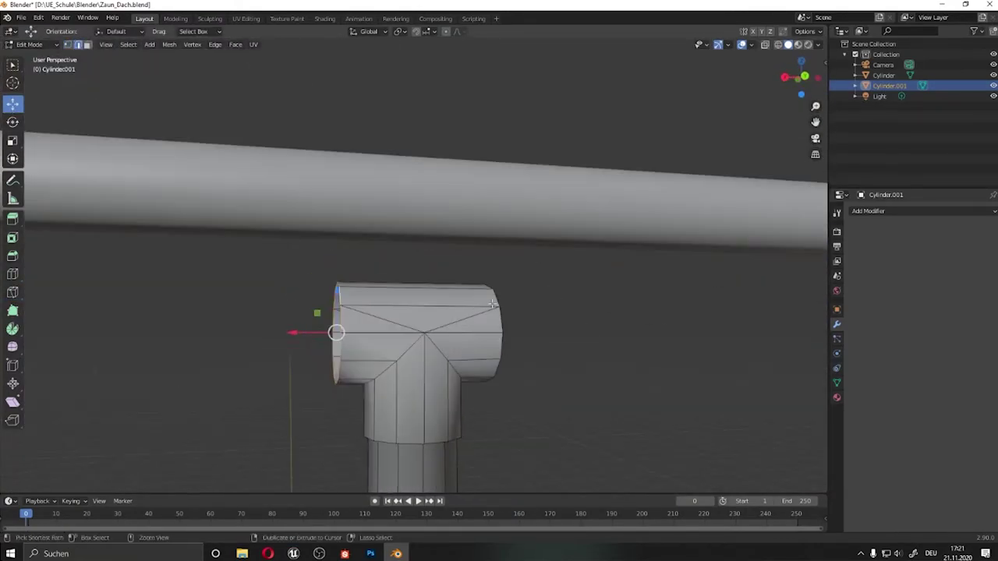
key(a)
middle_drag(502, 355, 13, 242)
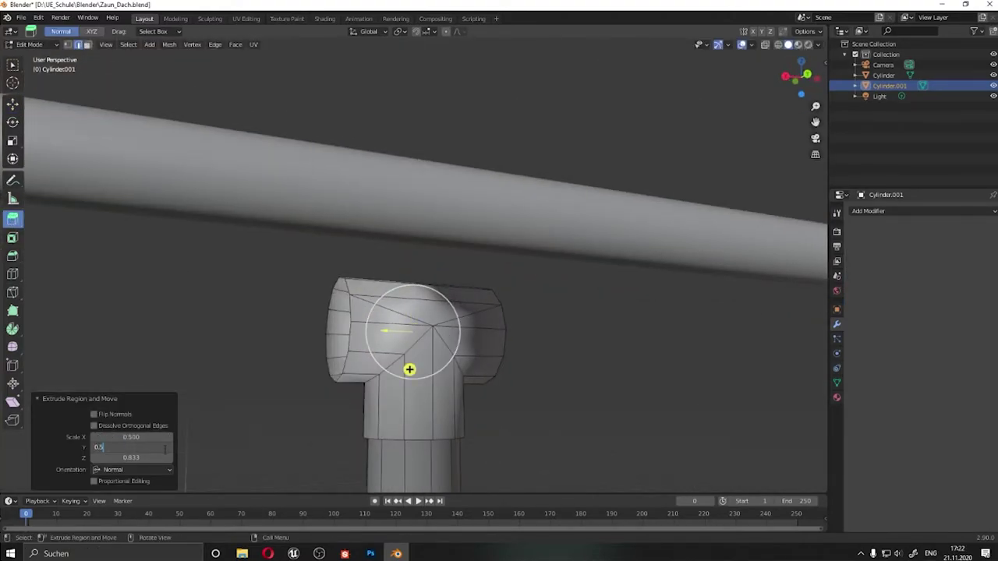
key(Return)
middle_drag(409, 368, 448, 343)
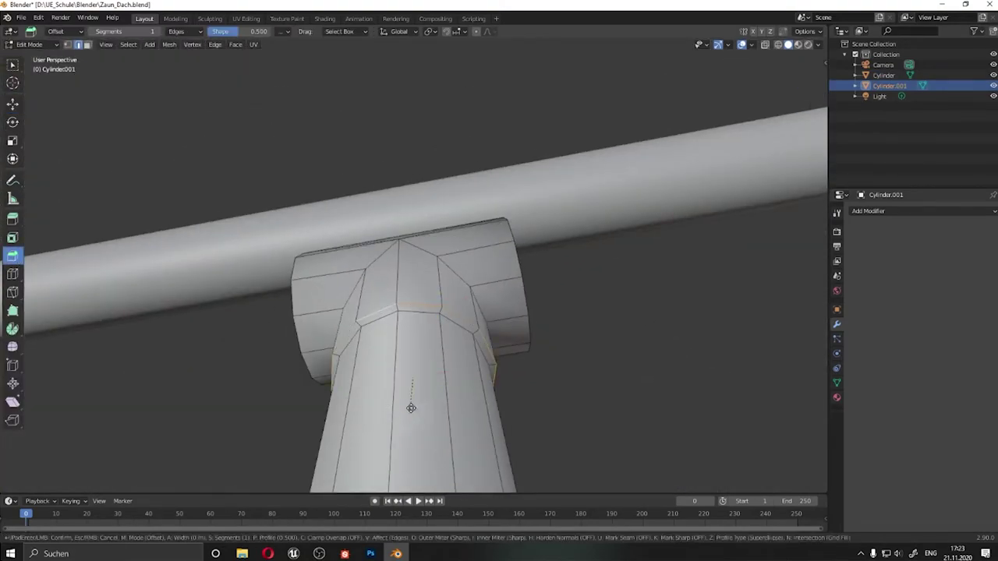
- Bevel the edge loop on the band above the post with a small width
click(410, 408)
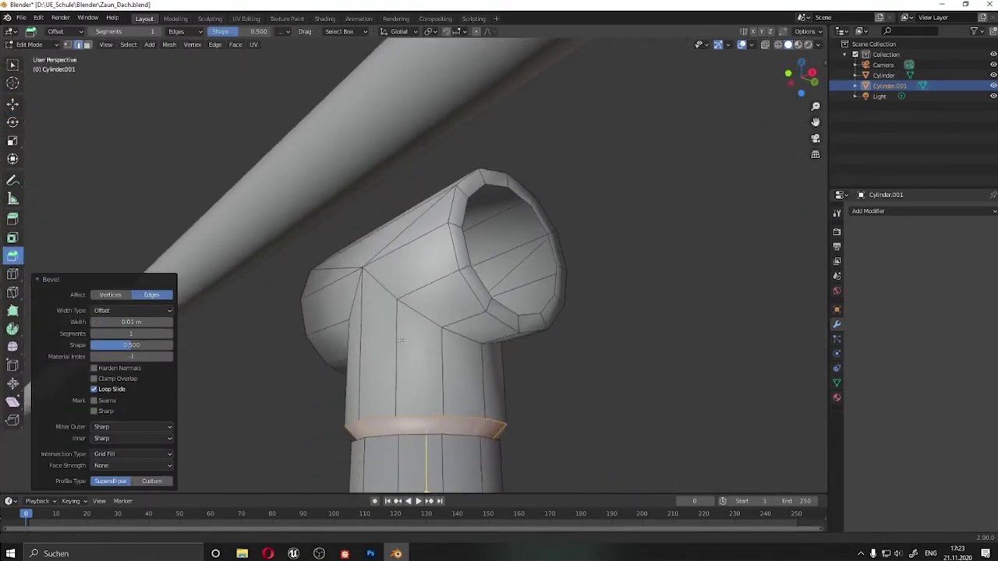
drag(129, 324, 134, 323)
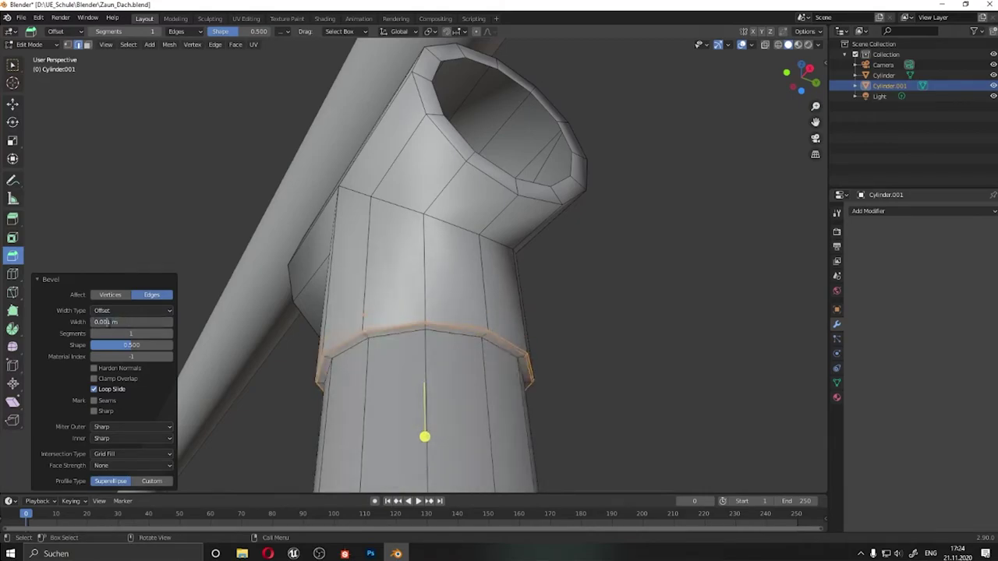
middle_drag(436, 311, 484, 269)
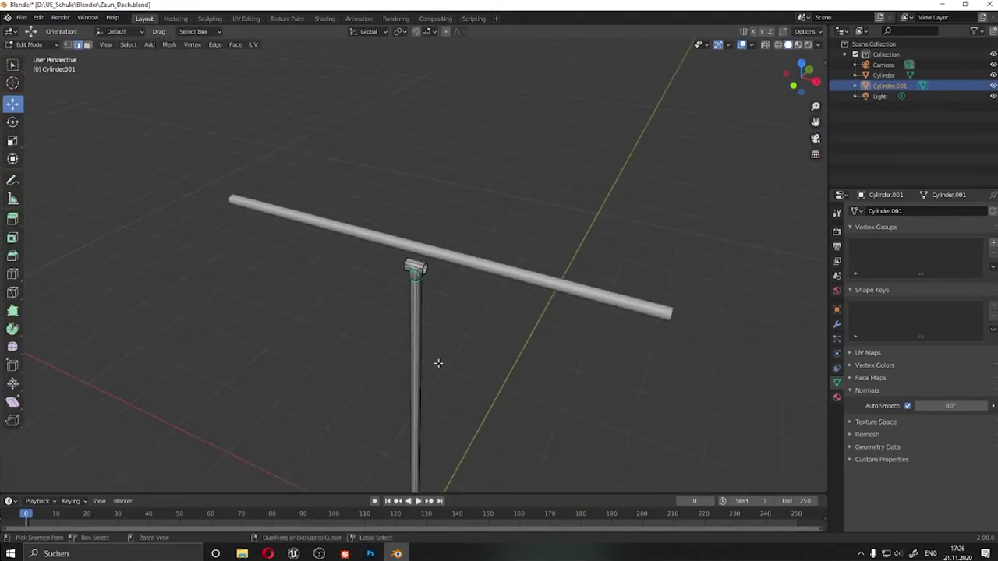
- Select the long rail in the Outliner to rename it Verbindungsstange
middle_drag(592, 296, 479, 329)
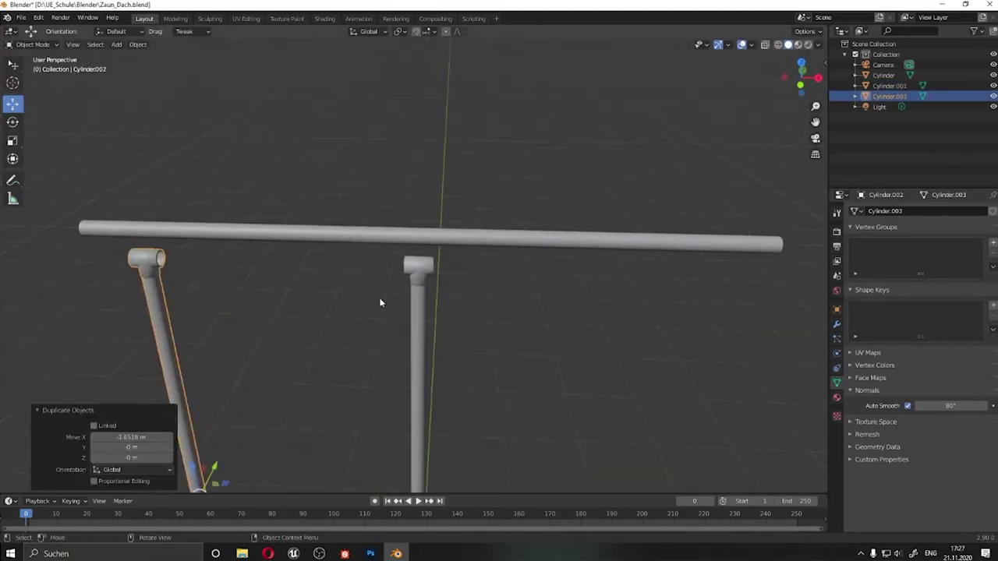
click(883, 76)
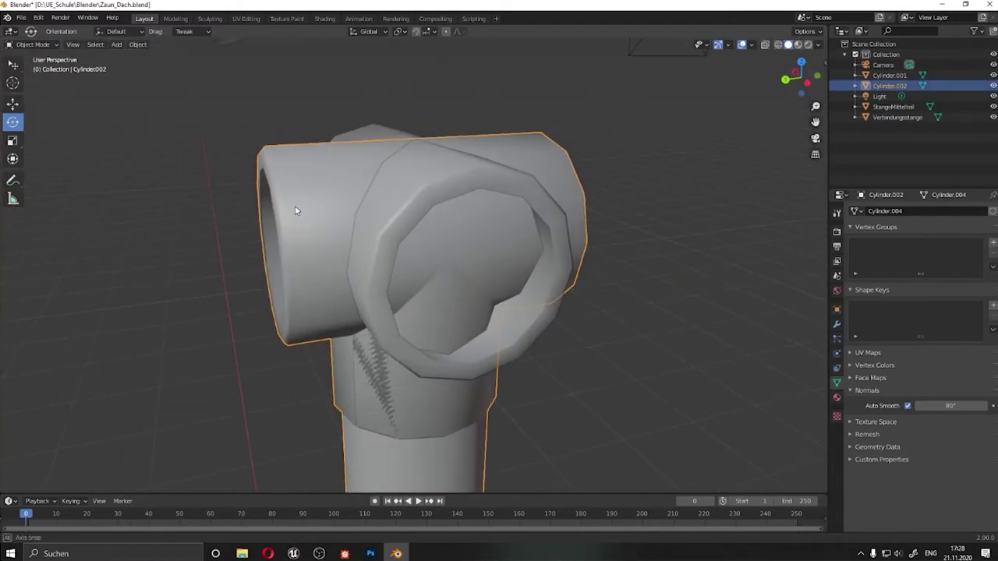
middle_drag(459, 204, 355, 241)
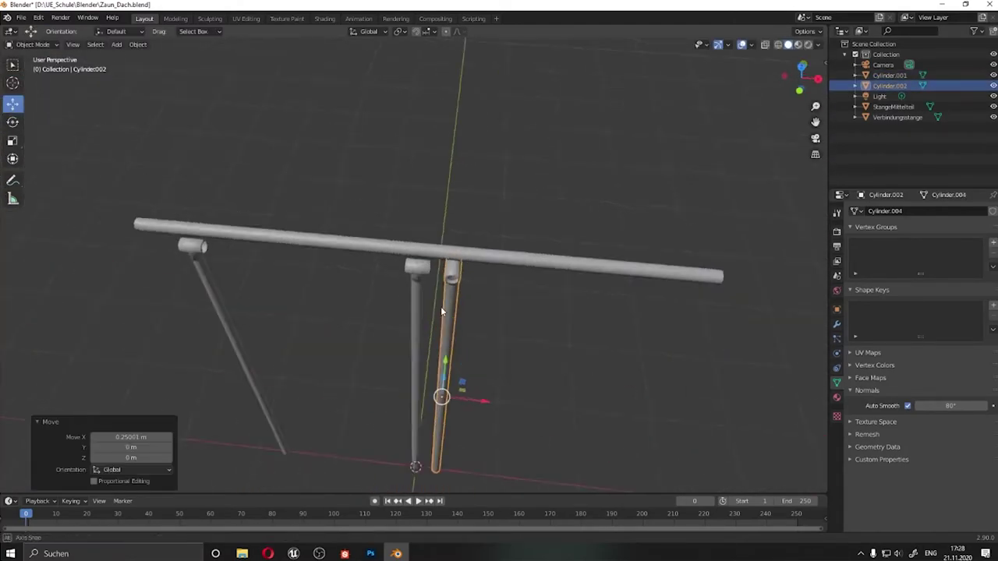
- Switch to vertex selection with both joints in view
key(1)
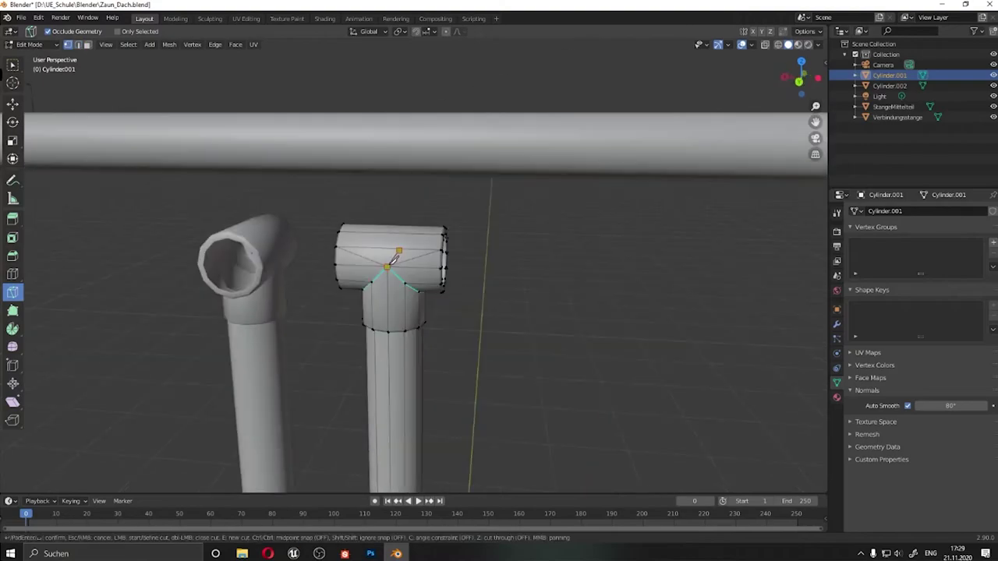
middle_drag(456, 249, 461, 215)
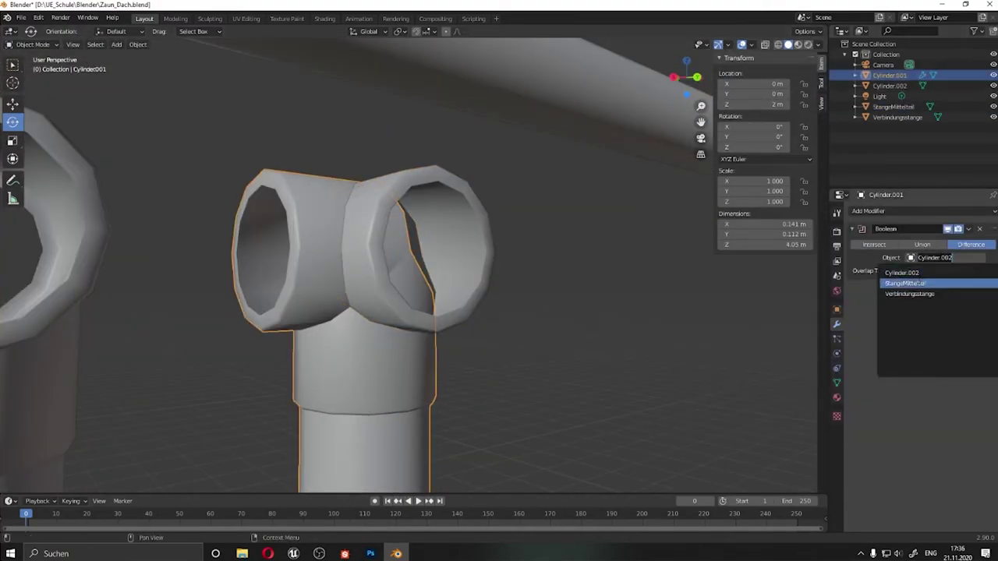
- Set StangeMittelteil as the Boolean cutter and bring up the apply options
click(935, 257)
click(904, 282)
mouse_move(539, 283)
middle_down()
mouse_move(593, 216)
mouse_move(685, 222)
middle_up()
click(968, 229)
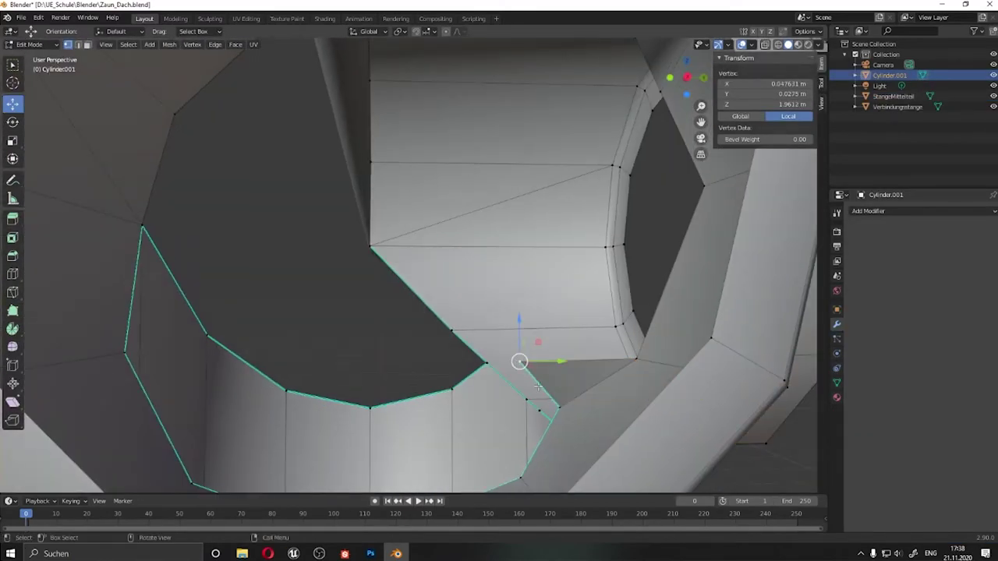
- Merge a seam vertex and check the elbow in wireframe for the missing face
drag(283, 293, 307, 262)
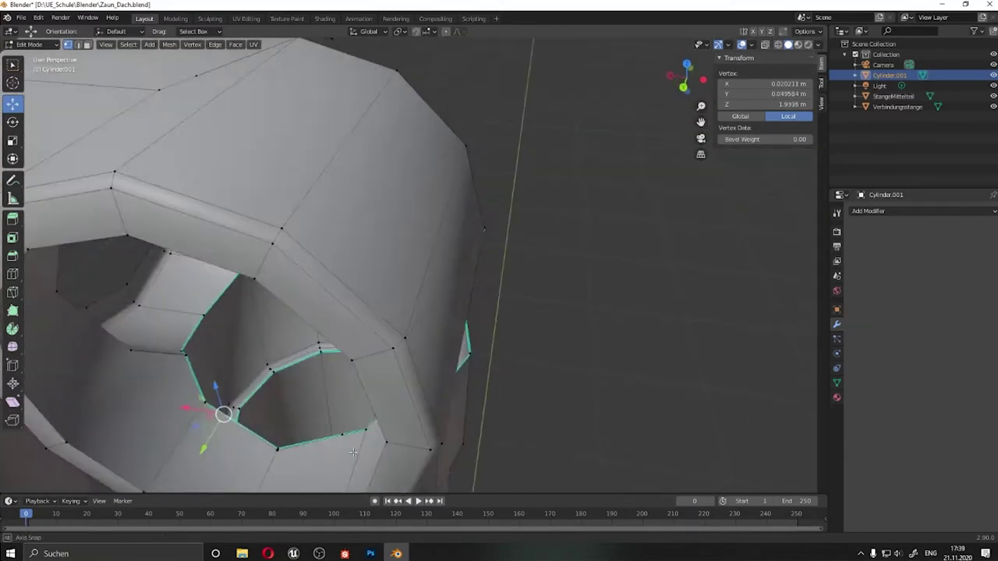
key(m)
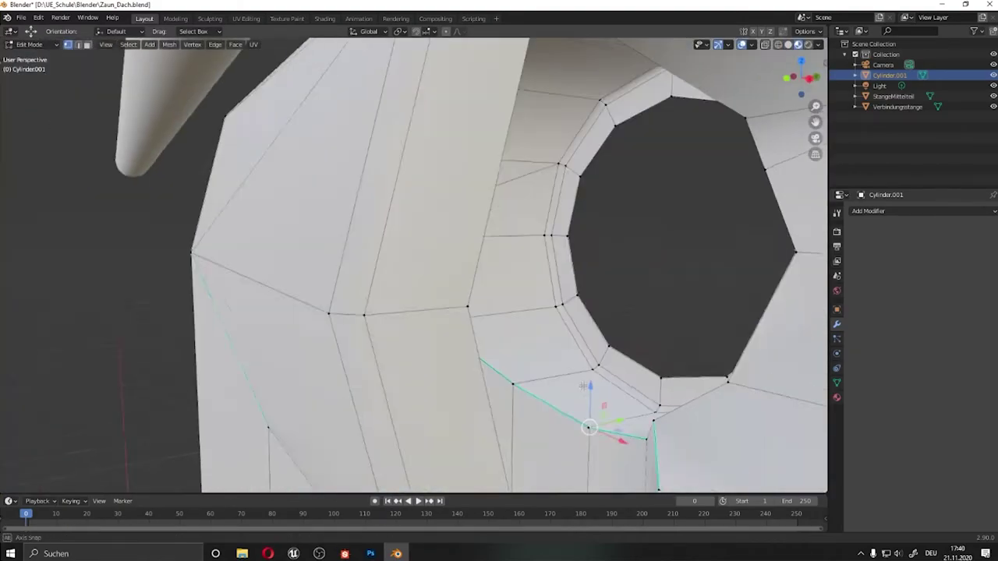
middle_drag(583, 385, 580, 428)
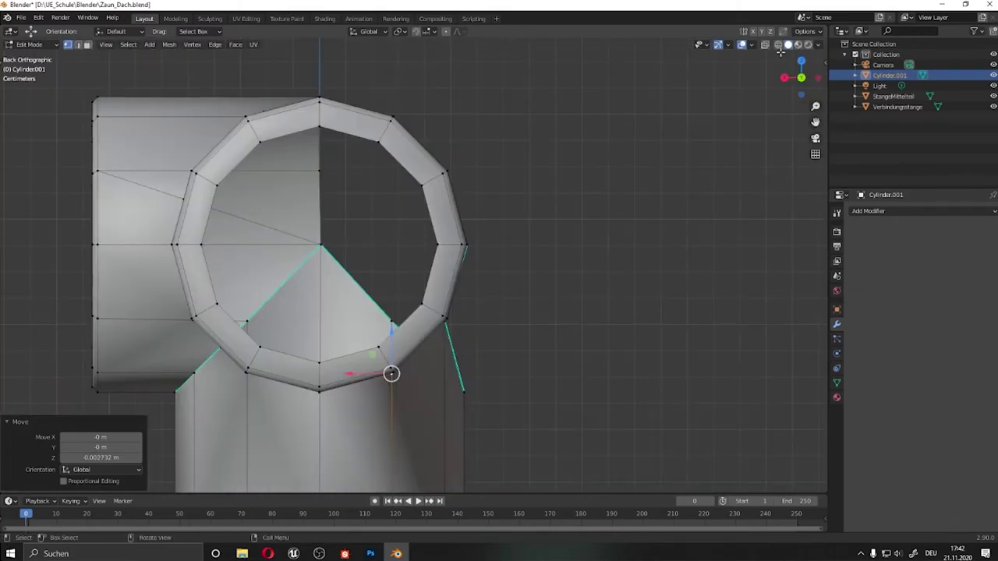
click(777, 45)
scroll(386, 231, up, 2)
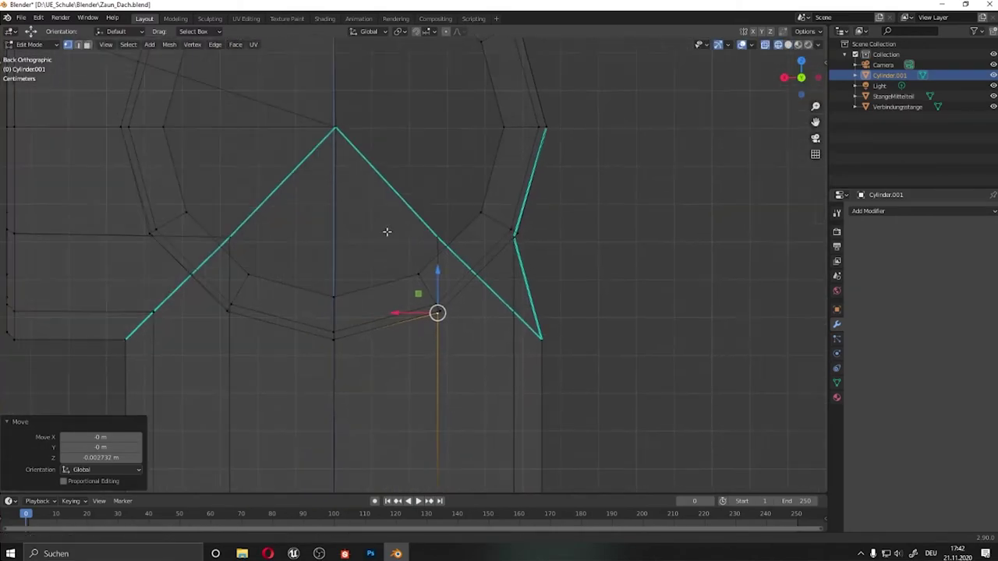
click(788, 45)
middle_drag(546, 234, 467, 273)
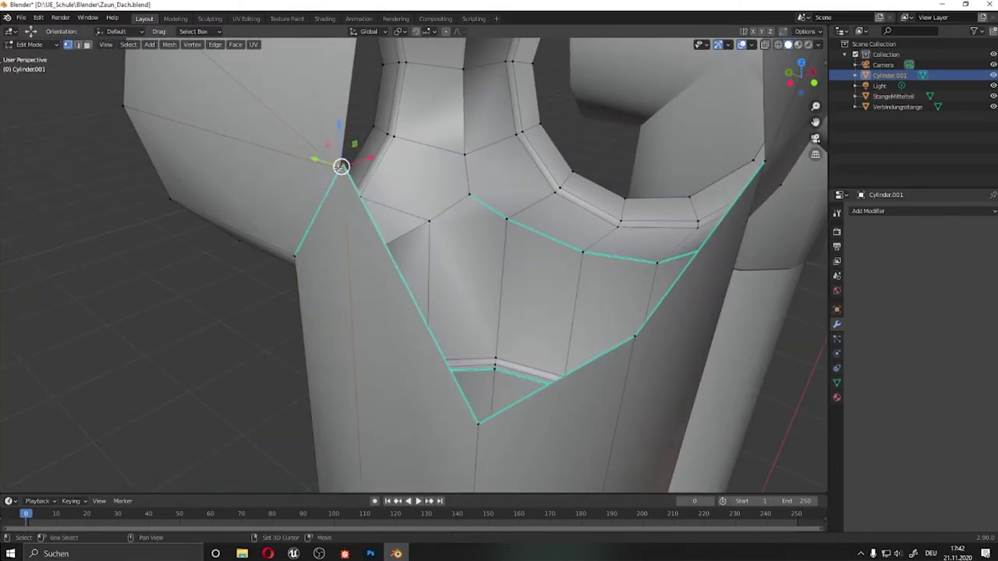
scroll(341, 166, down, 3)
mouse_move(351, 195)
middle_down()
mouse_move(389, 218)
mouse_move(399, 244)
mouse_move(484, 164)
middle_up()
scroll(398, 244, up, 3)
scroll(399, 244, down, 2)
scroll(483, 164, up, 2)
- Move the selected edges, dissolve the stray edges, and finish a knife cut
key(g)
scroll(471, 177, down, 3)
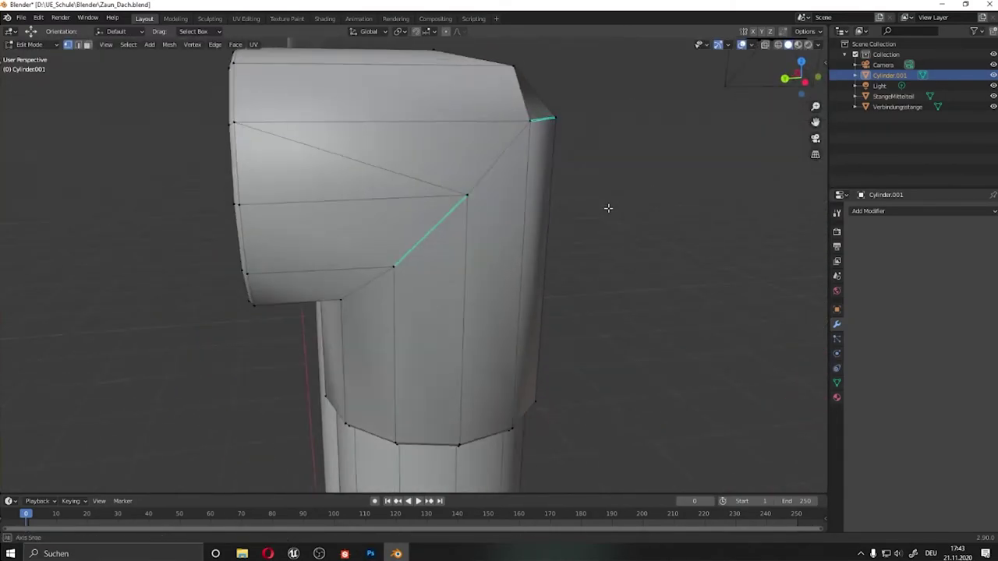
middle_drag(608, 207, 687, 203)
key(x)
click(468, 208)
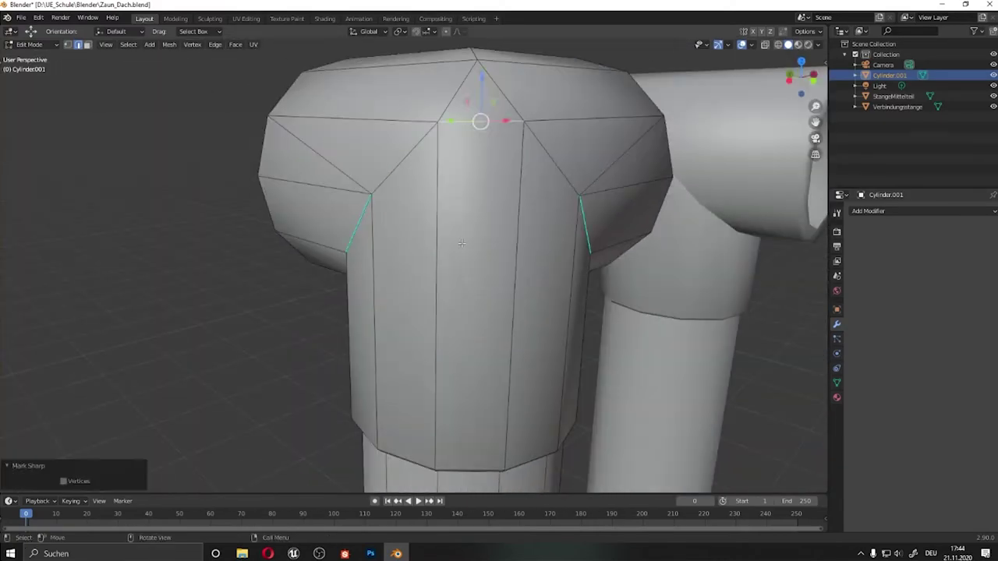
mouse_move(468, 208)
middle_down()
mouse_move(437, 234)
mouse_move(374, 219)
mouse_move(423, 78)
mouse_move(390, 78)
middle_up()
scroll(341, 244, up, 2)
scroll(188, 119, up, 2)
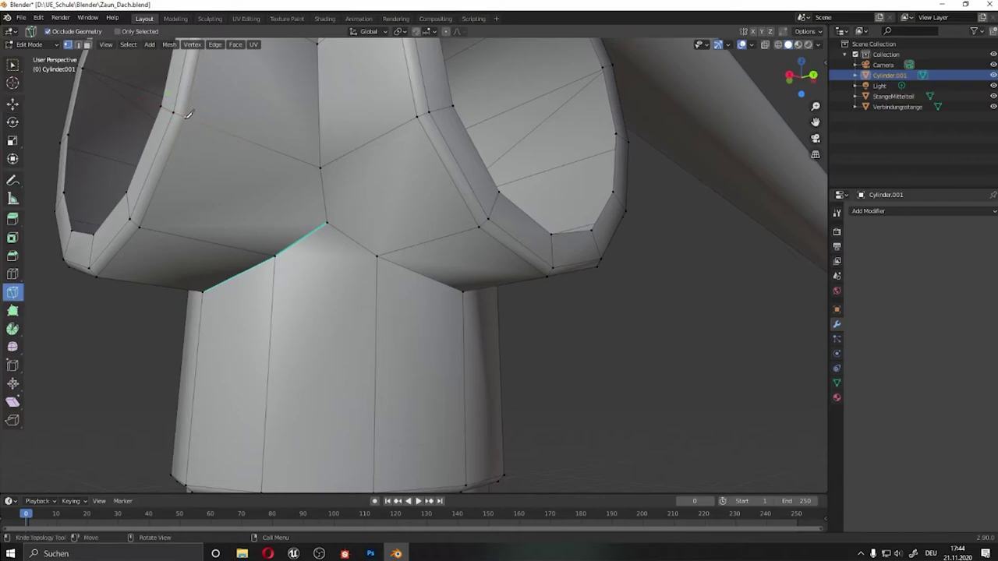
key(shift+space)
key(g)
- Extrude the selected region of the pipe elbow outward
mouse_move(188, 114)
middle_down()
mouse_move(412, 167)
mouse_move(437, 187)
mouse_move(345, 140)
mouse_move(452, 231)
middle_up()
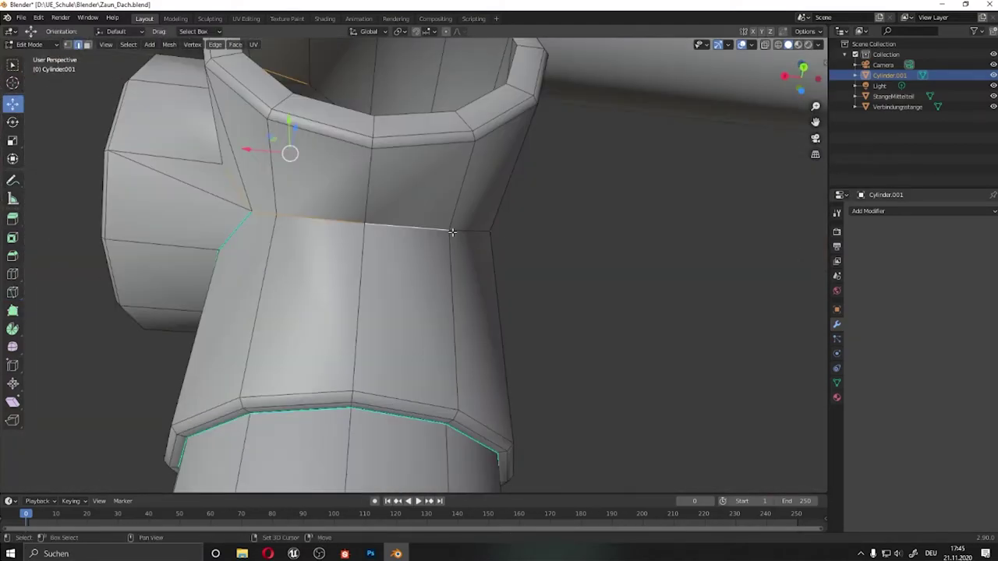
right_click(452, 231)
key(Escape)
scroll(452, 231, down, 5)
key(Tab)
mouse_move(597, 272)
middle_down()
mouse_move(452, 304)
mouse_move(338, 265)
mouse_move(334, 283)
middle_up()
key(Tab)
drag(335, 283, 507, 67)
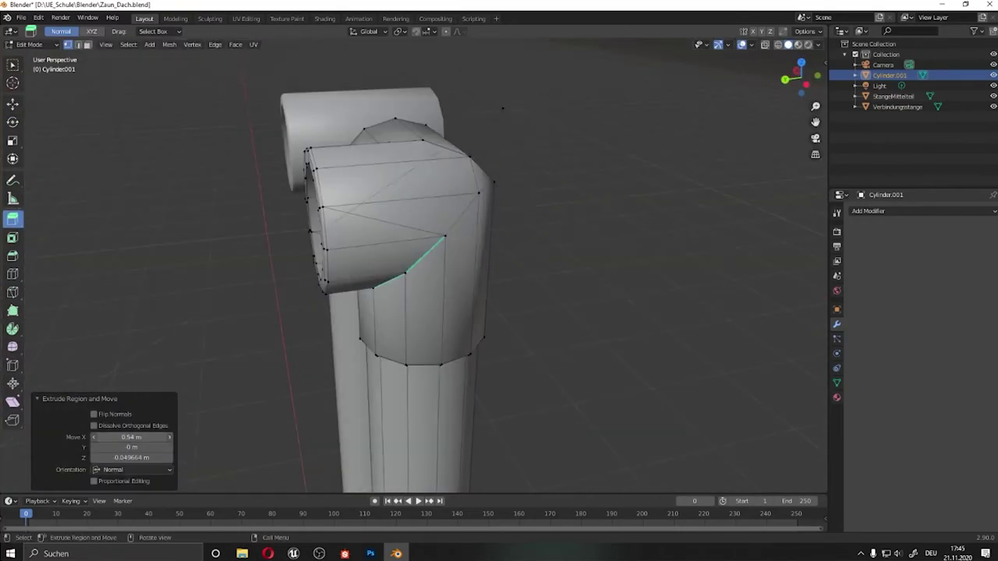
mouse_move(519, 112)
middle_down()
mouse_move(323, 260)
mouse_move(149, 179)
mouse_move(359, 224)
mouse_move(658, 188)
middle_up()
scroll(322, 260, up, 3)
- Commit a new knife cut on the elbow and reposition the new vertex
key(Tab)
scroll(462, 231, down, 5)
key(Tab)
scroll(462, 231, up, 5)
mouse_move(462, 231)
middle_down()
mouse_move(403, 143)
mouse_move(12, 292)
middle_up()
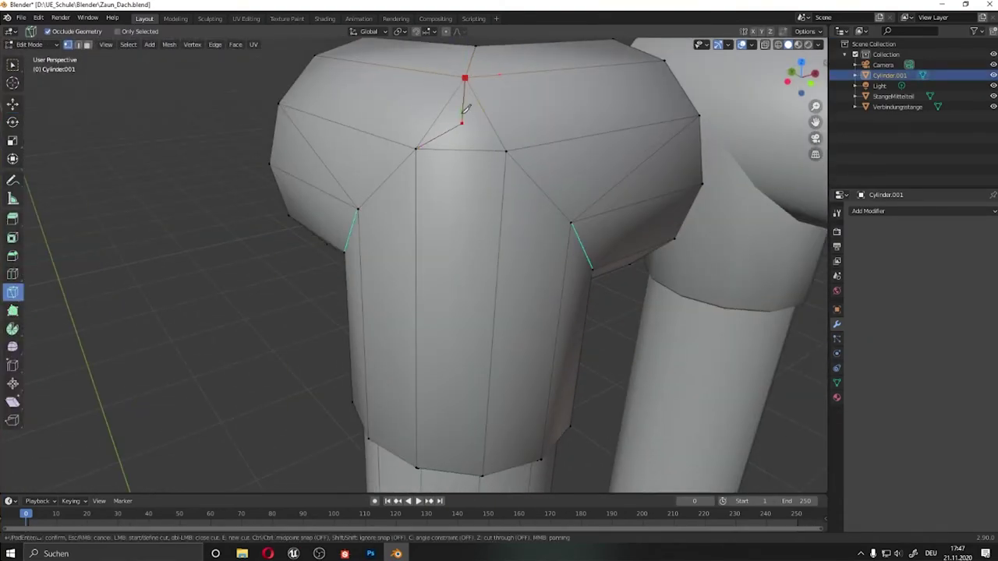
key(Return)
mouse_move(464, 109)
middle_down()
mouse_move(525, 98)
mouse_move(484, 179)
mouse_move(441, 367)
middle_up()
key(g)
click(484, 179)
scroll(441, 367, up, 3)
scroll(652, 227, down, 5)
- Return to Object Mode, save the blend file, and rename the elbow piece to StangeEckteil
key(Tab)
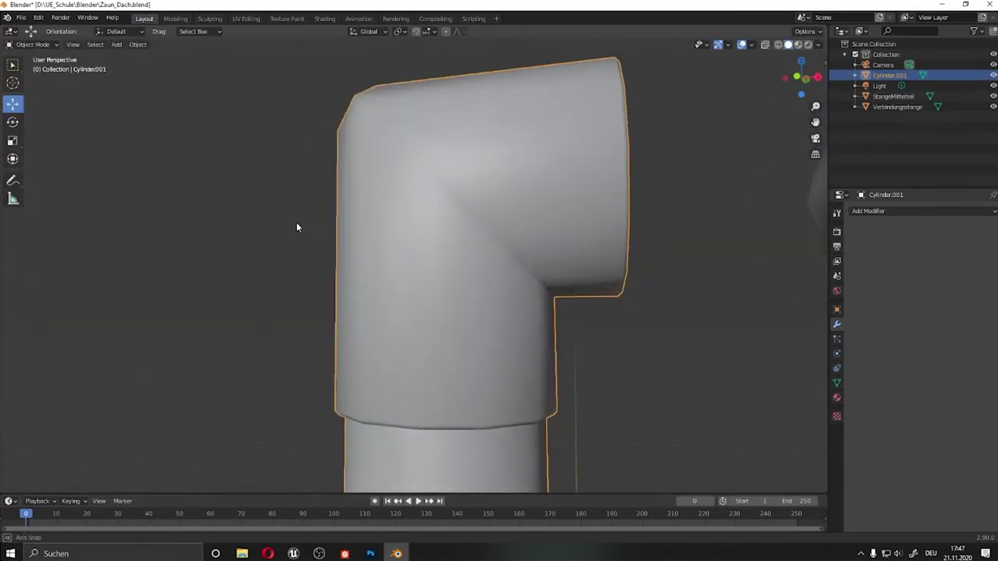
scroll(503, 279, down, 8)
key(ctrl+s)
double_click(888, 75)
text(StangeEckteil)
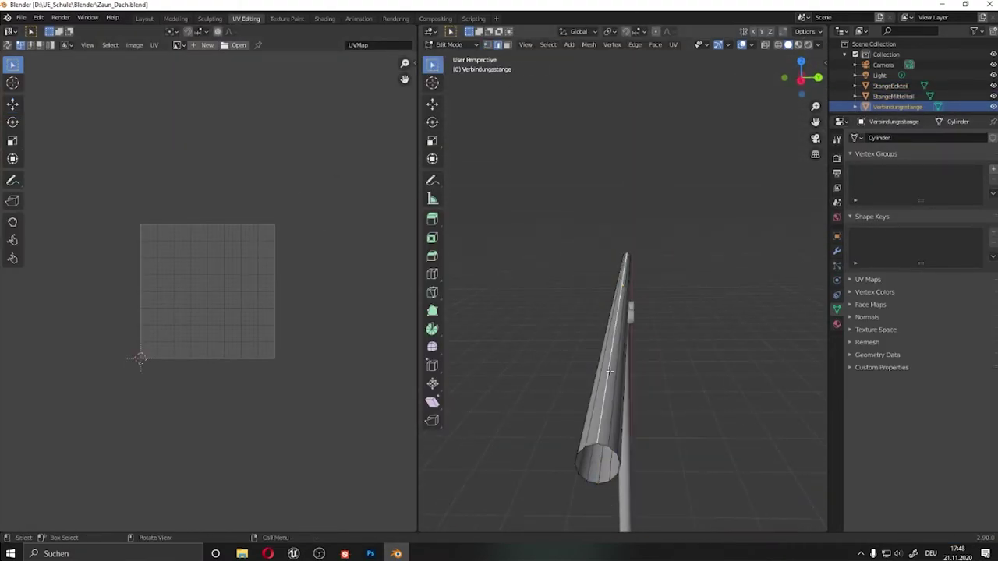
- Mark the connecting rail's edge as a UV seam
middle_drag(599, 296, 573, 283)
key(ctrl+e)
click(573, 283)
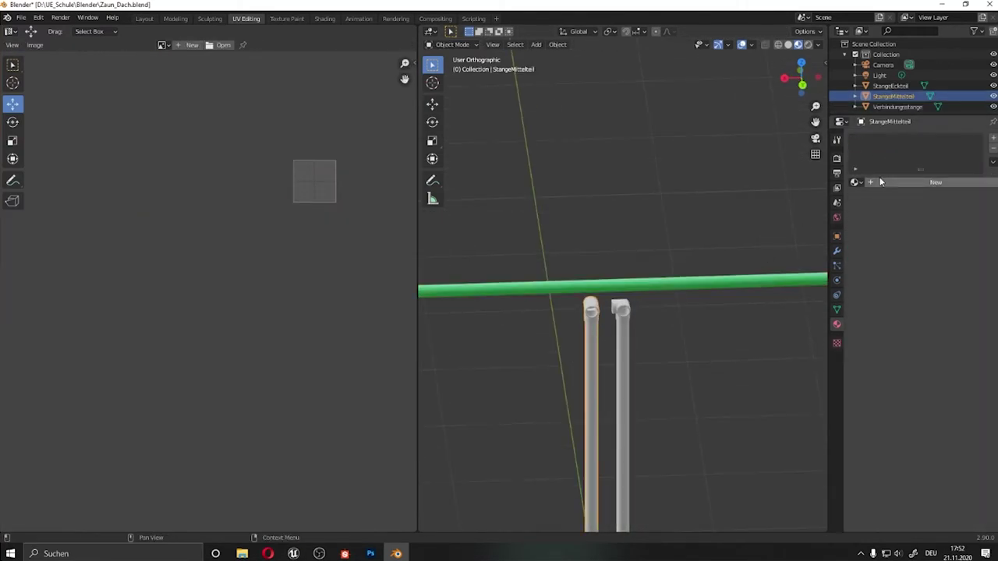
- Mark seams on the edge loops of the StangeMittelteil post
key(KP_Decimal)
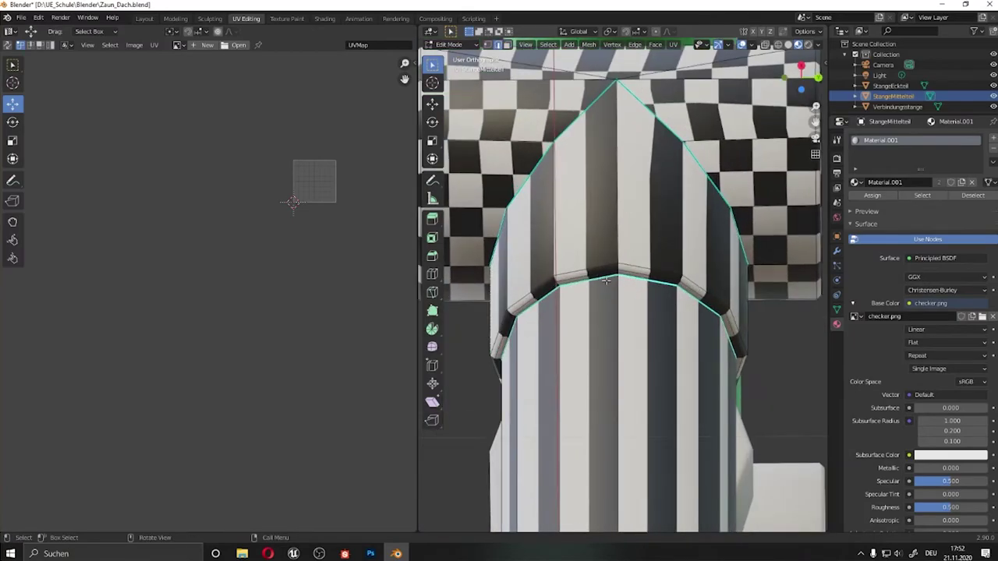
mouse_move(619, 310)
middle_down()
mouse_move(656, 234)
mouse_move(828, 298)
middle_up()
right_click(657, 234)
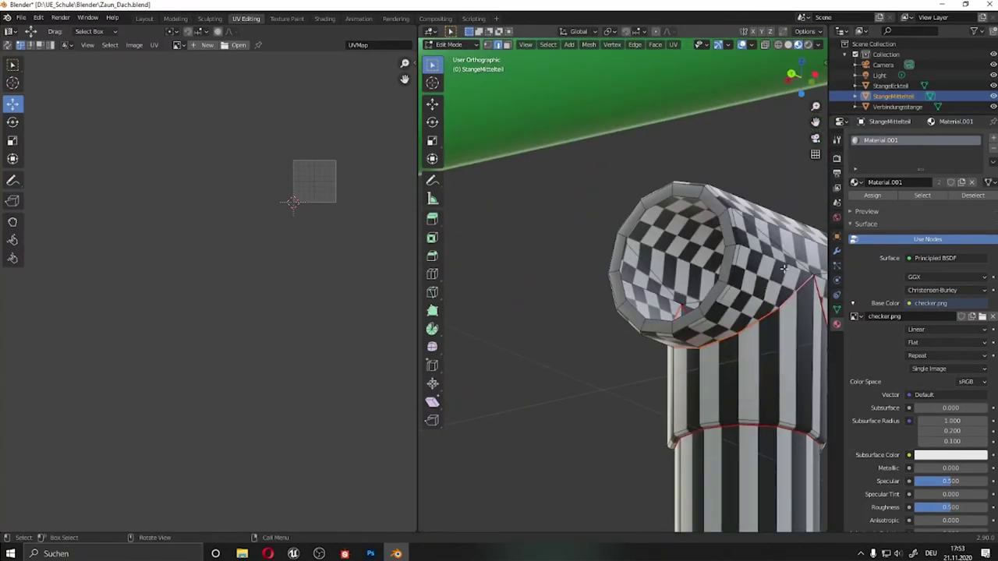
mouse_move(783, 267)
middle_down()
mouse_move(474, 234)
mouse_move(812, 282)
mouse_move(642, 308)
middle_up()
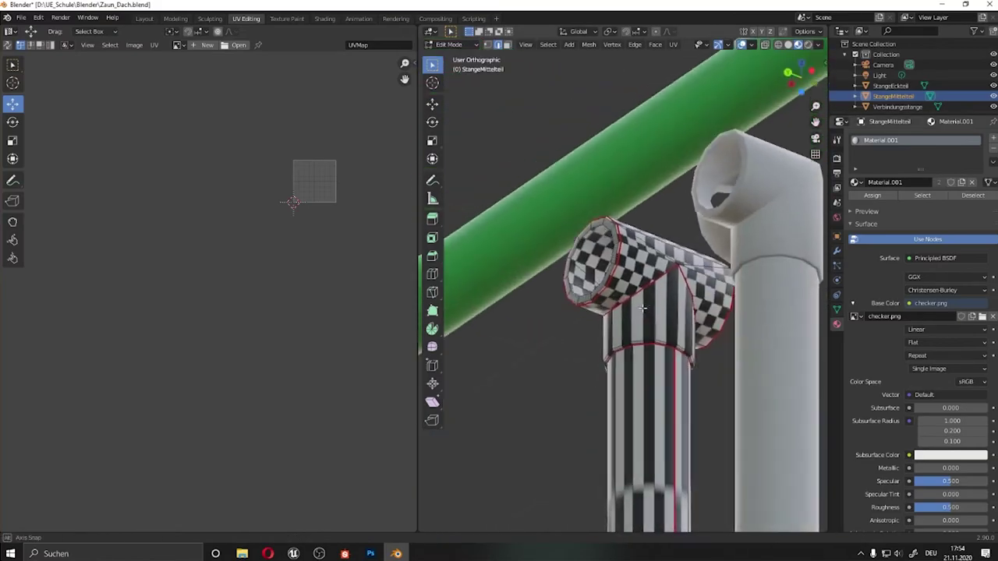
mouse_move(642, 309)
middle_down()
mouse_move(587, 305)
mouse_move(640, 296)
middle_up()
- Unwrap the whole StangeMittelteil mesh and scale its UV islands over the checker texture
key(a)
key(u)
click(587, 304)
scroll(177, 273, down, 5)
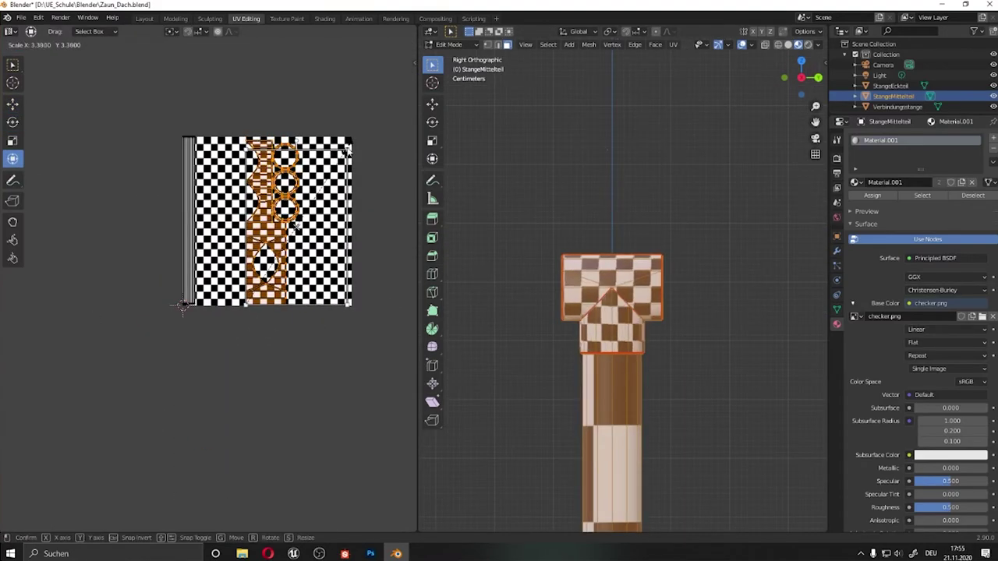
scroll(275, 150, down, 6)
key(g)
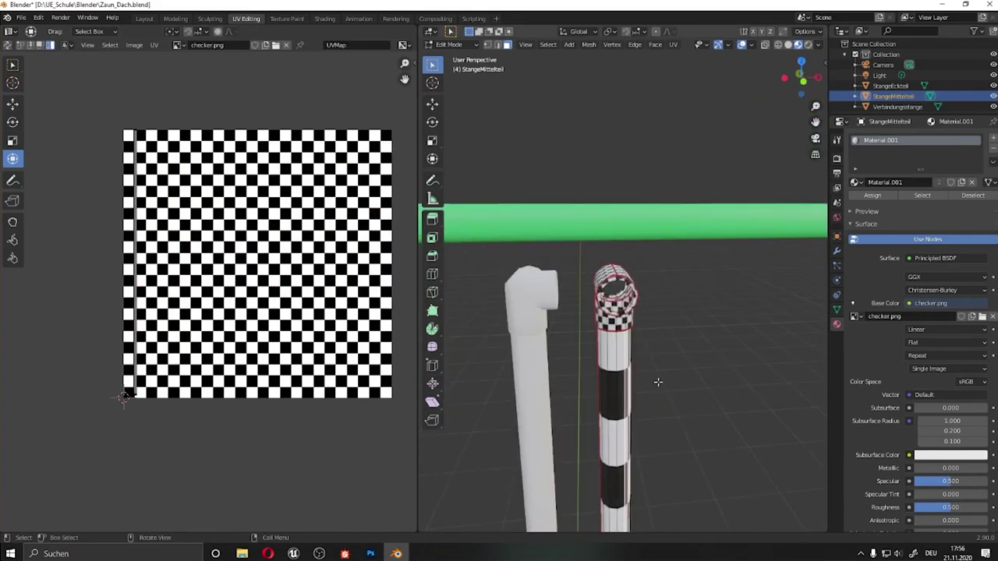
- In wireframe view, mark seams on the StangeEckteil elbow's joint edges
middle_drag(594, 289, 696, 383)
key(shift+z)
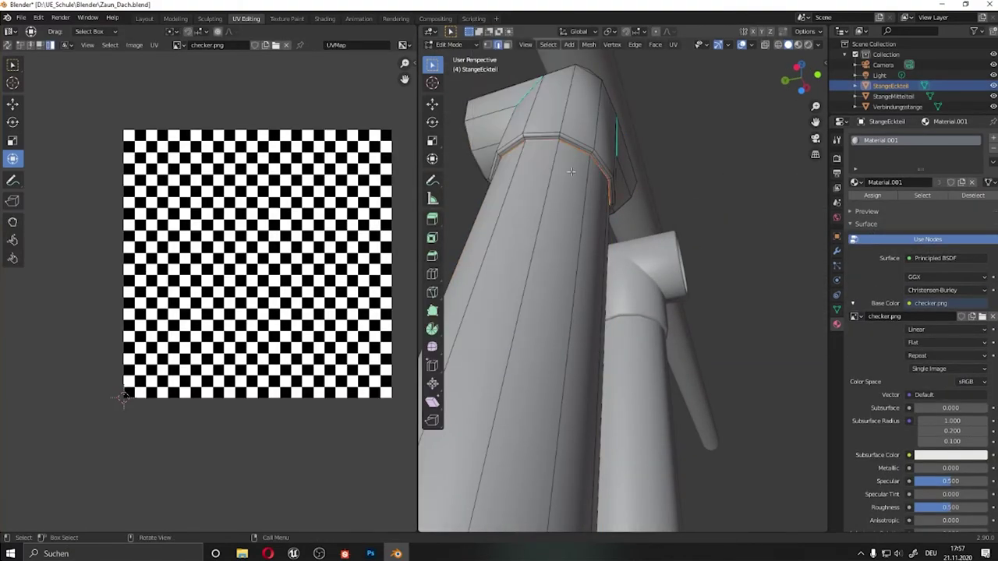
mouse_move(551, 139)
middle_down()
mouse_move(442, 336)
mouse_move(507, 48)
middle_up()
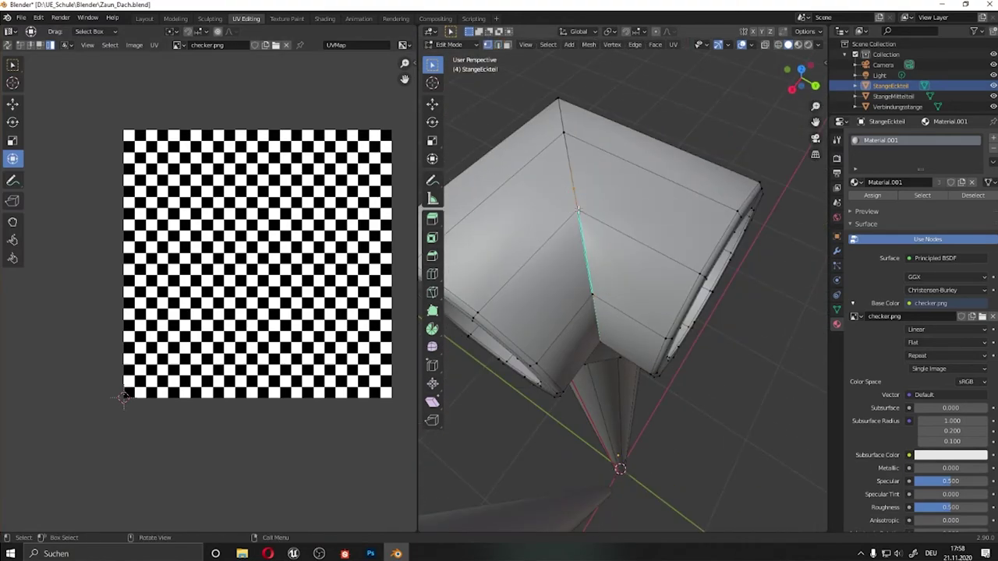
mouse_move(577, 209)
middle_down()
mouse_move(630, 201)
mouse_move(592, 234)
mouse_move(564, 217)
middle_up()
right_click(630, 201)
right_click(592, 234)
click(624, 257)
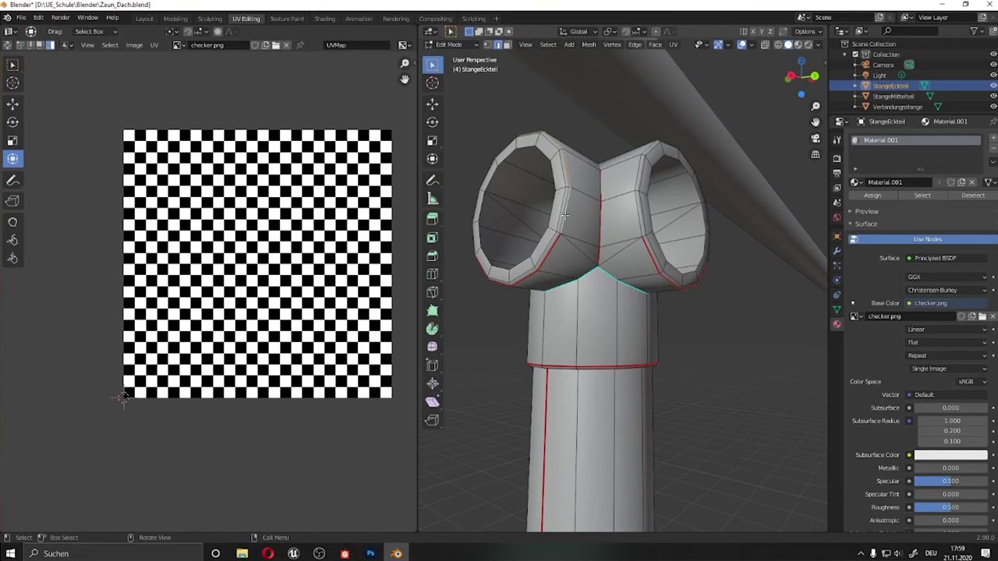
click(608, 246)
mouse_move(608, 246)
middle_down()
mouse_move(689, 246)
mouse_move(468, 370)
mouse_move(790, 267)
mouse_move(659, 203)
mouse_move(592, 234)
middle_up()
right_click(689, 246)
click(689, 248)
- Select the whole elbow mesh and unwrap it into UV islands, re-unwrapping once
key(a)
key(u)
click(193, 199)
scroll(193, 327, up, 4)
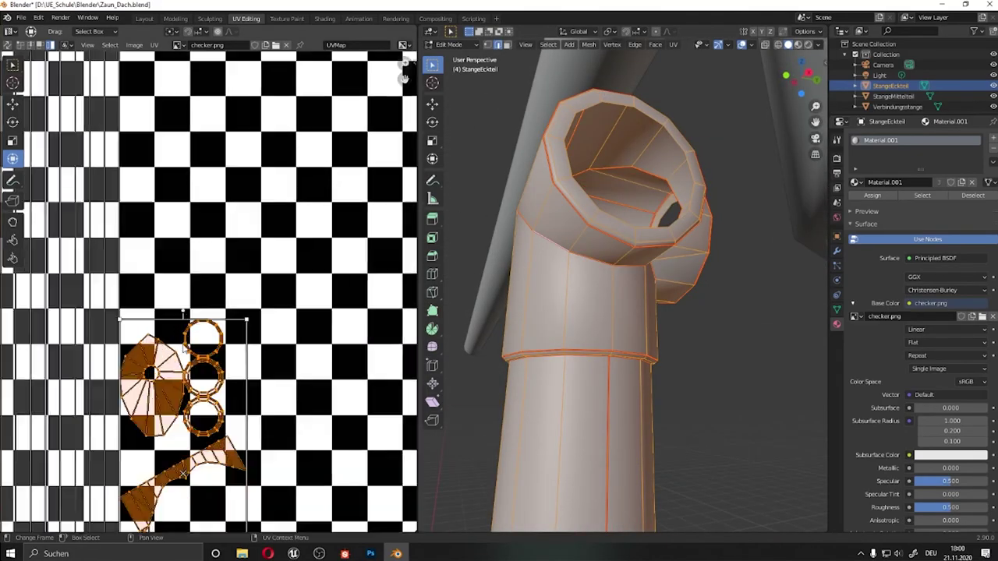
scroll(194, 328, up, 2)
scroll(193, 327, down, 3)
key(u)
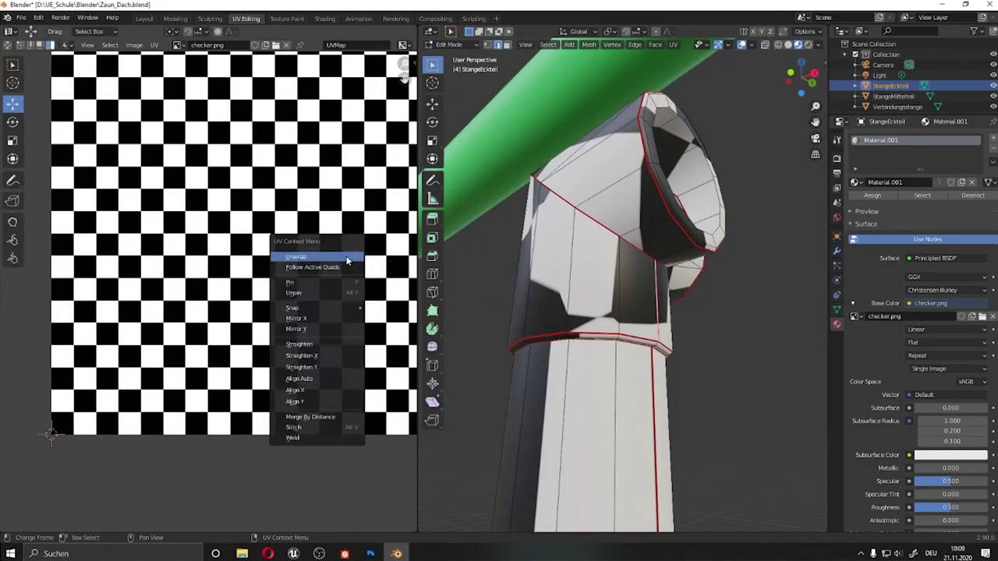
click(312, 261)
scroll(343, 270, up, 2)
scroll(371, 271, up, 2)
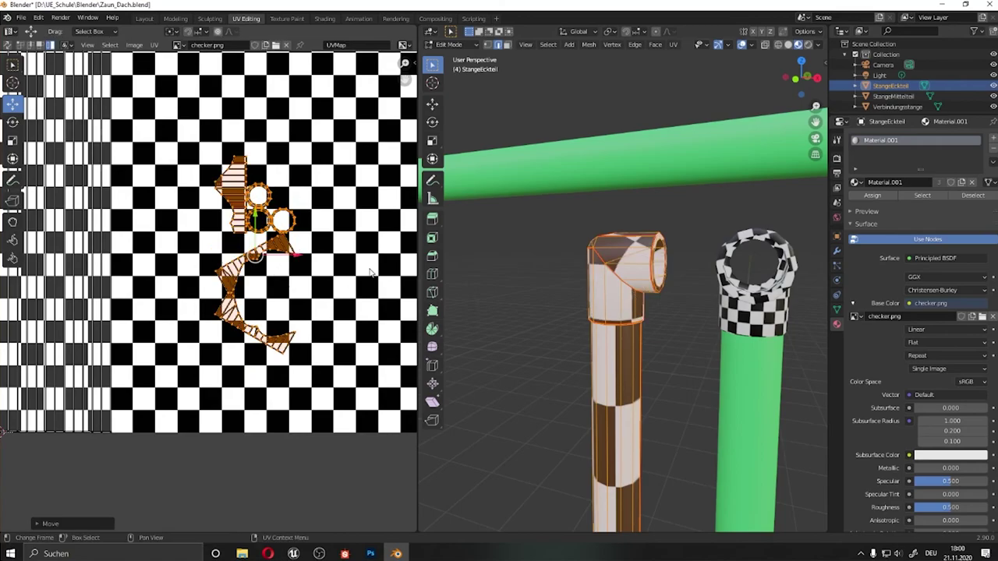
- Arrange the elbow's UV islands, moving the striped island below the checker texture
click(255, 255)
scroll(319, 341, down, 2)
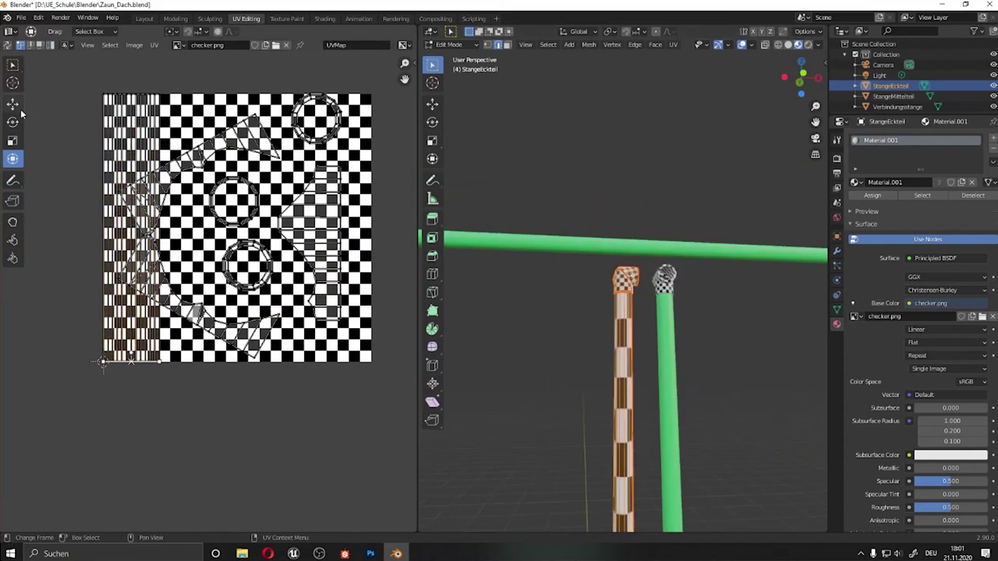
click(13, 103)
scroll(208, 291, down, 4)
drag(166, 288, 166, 448)
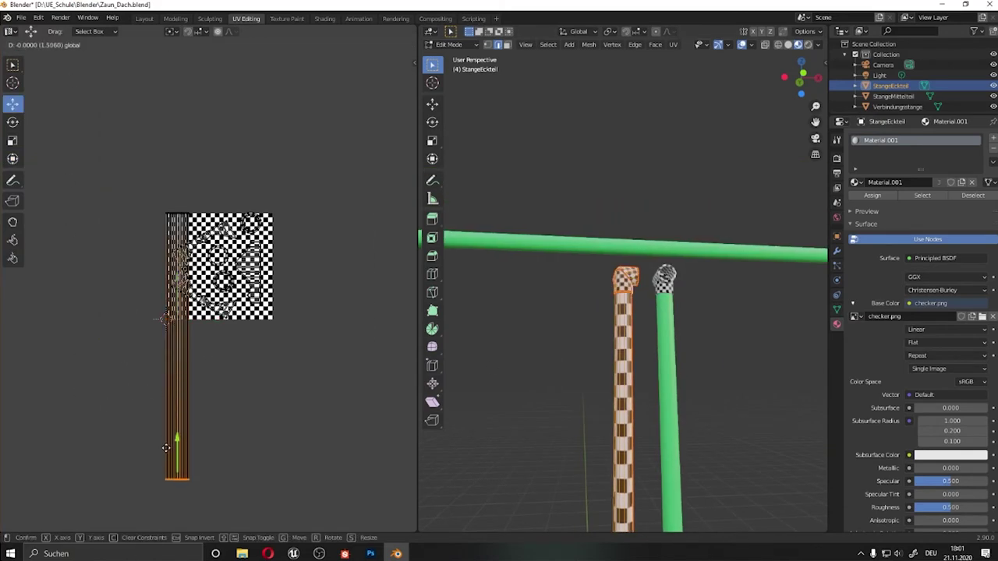
drag(166, 499, 166, 499)
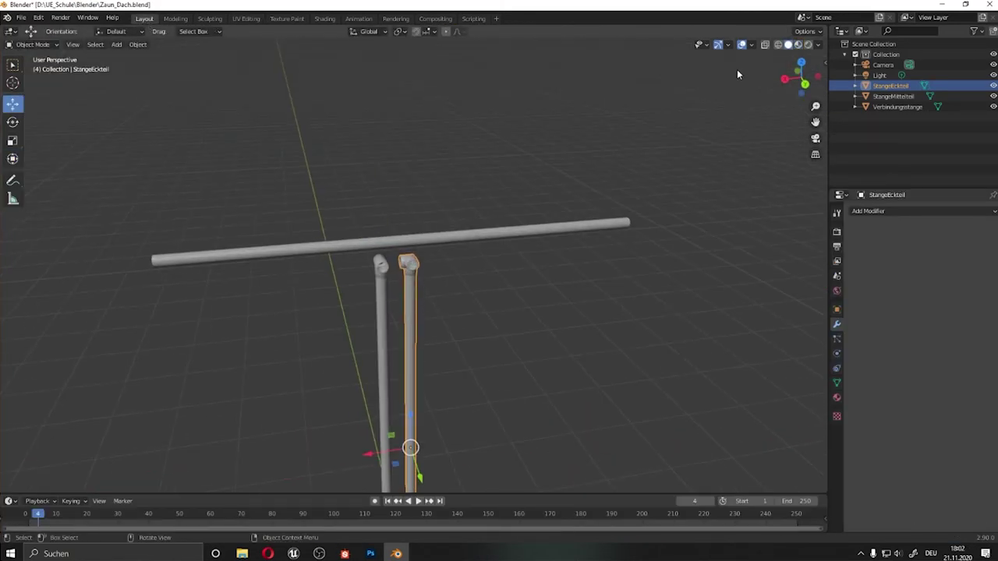
- Choose the green Metall material slot and box-select the StangeEckteil elbow geometry to assign it
click(836, 398)
click(872, 223)
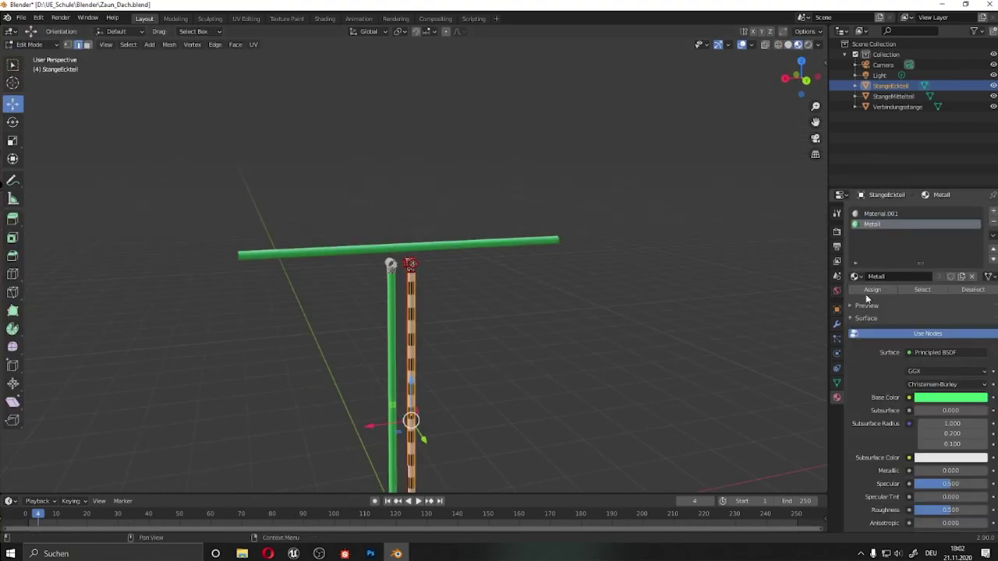
drag(492, 317, 411, 438)
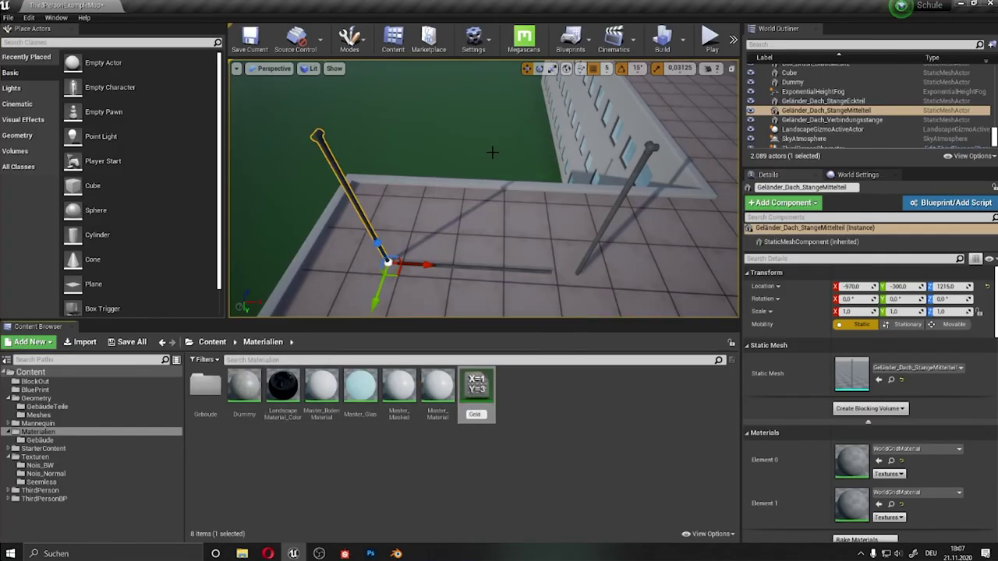
- In the Gebäude folder, enable Farbanpassung on Geländer and set it to dark green (0.05756, 0.34375, 0.19254)
double_click(205, 385)
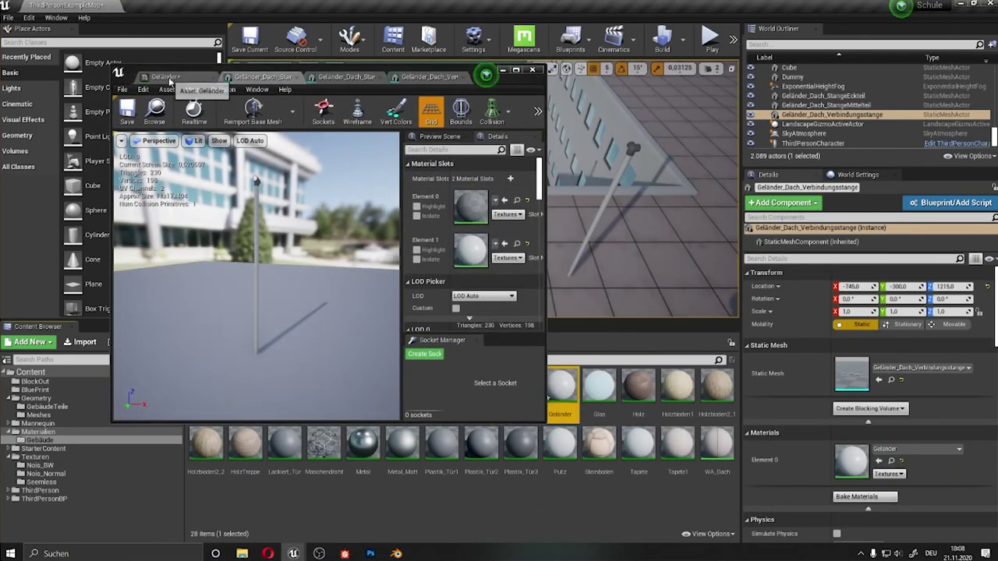
click(446, 238)
drag(597, 281, 603, 341)
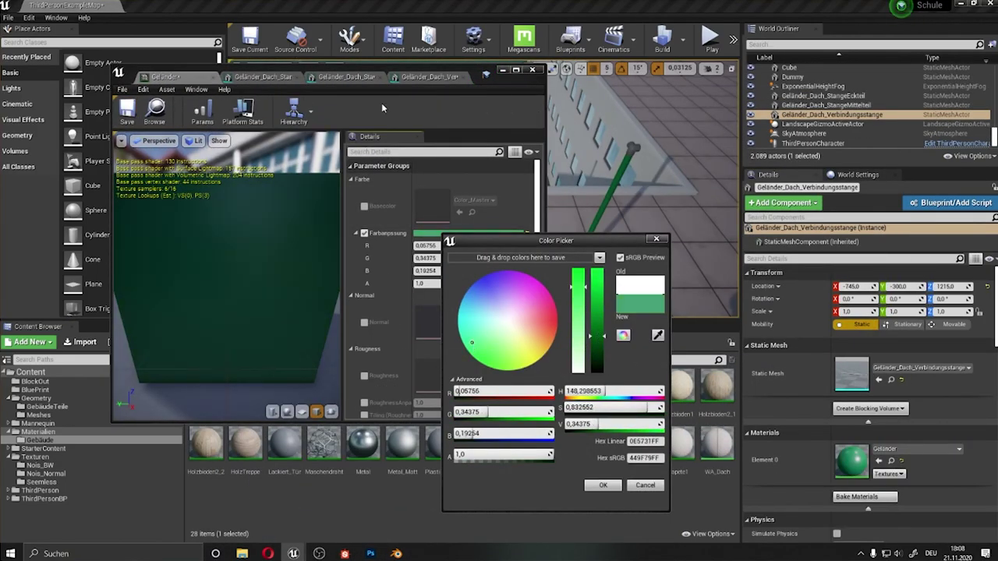